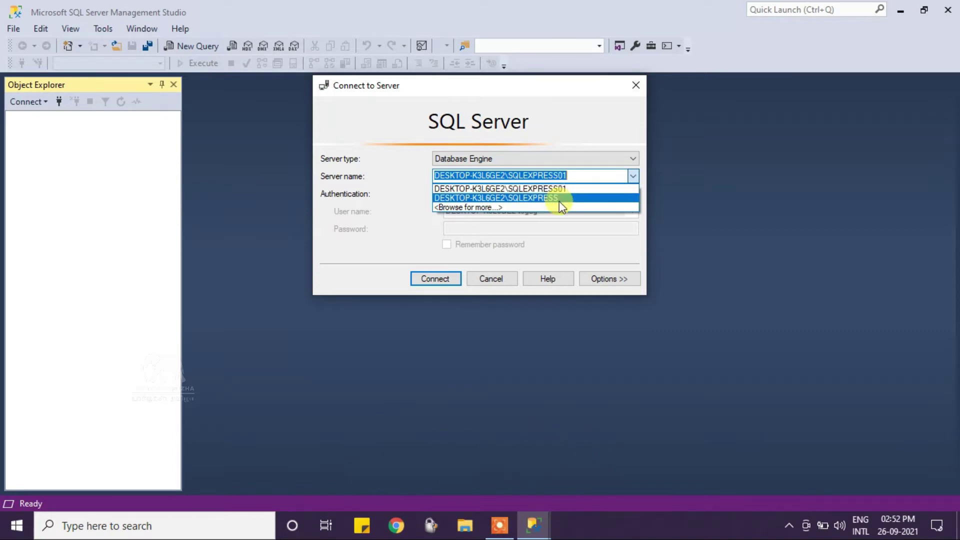
Connect to the Database Engine server DESKTOP-K3L6GE2\SQLEXPRESS using Windows Authentication
click(559, 199)
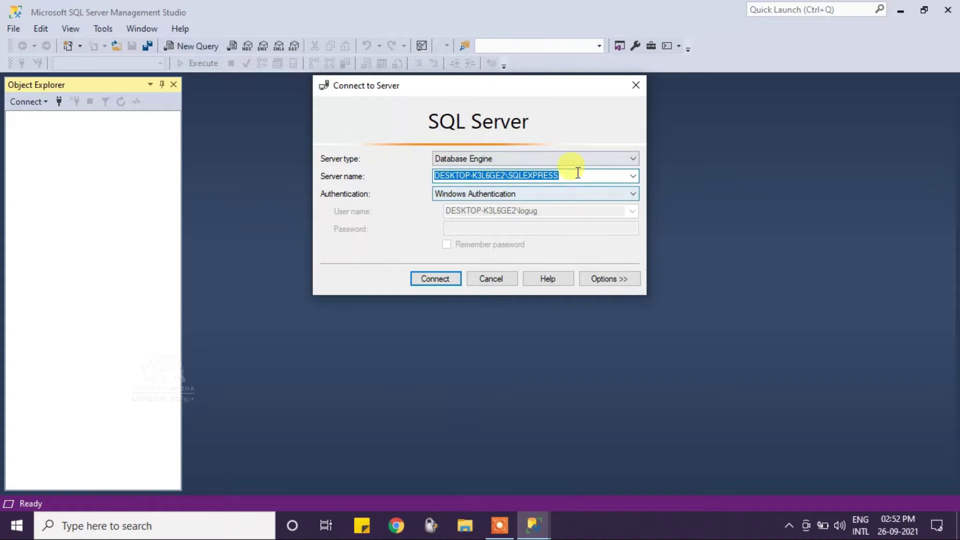
click(623, 158)
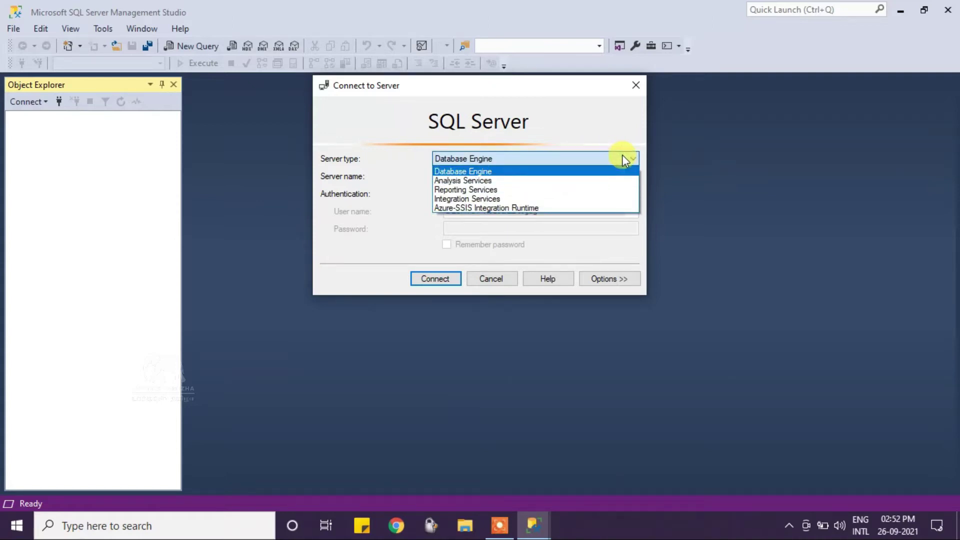
click(623, 157)
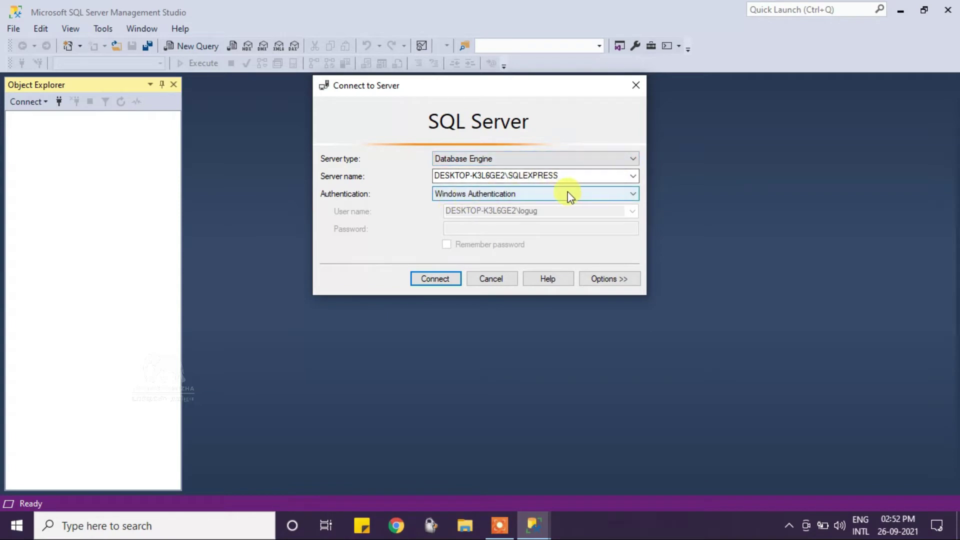
click(443, 281)
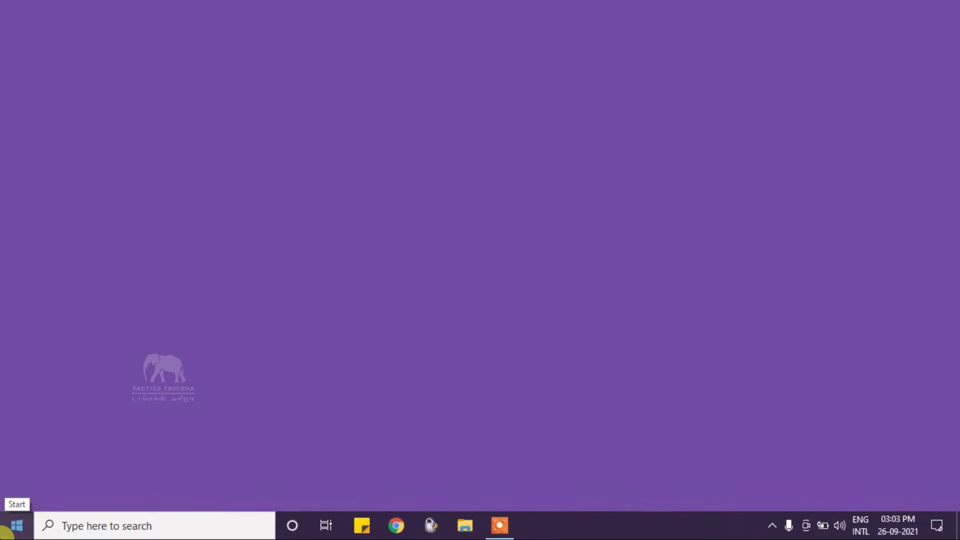
Open the Control Panel's list of installed programs for uninstalling or changing a program
click(9, 528)
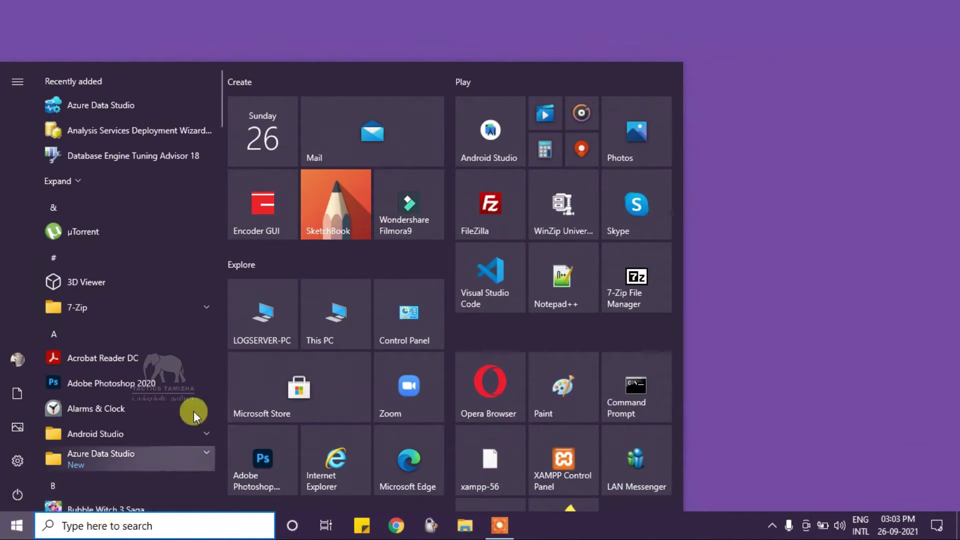
scroll(428, 345, down, 1)
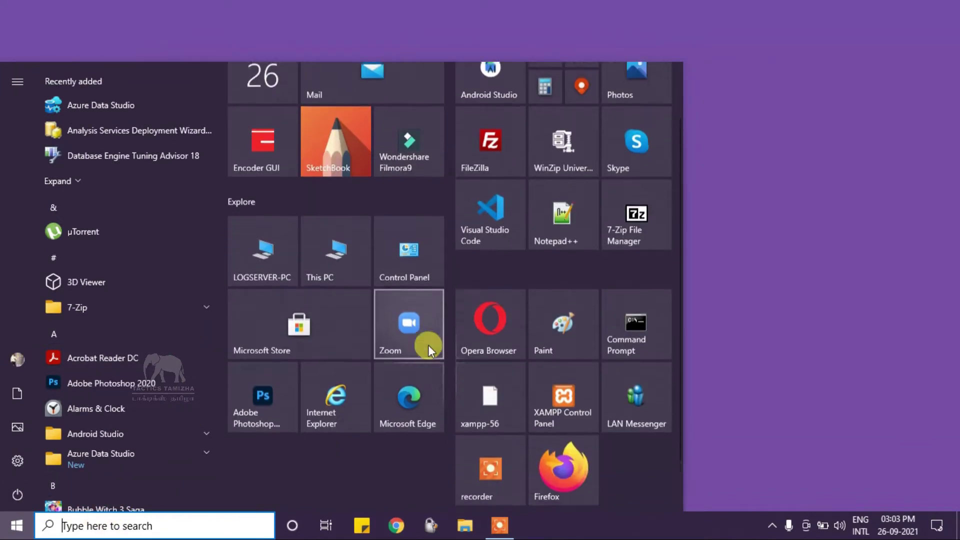
click(400, 251)
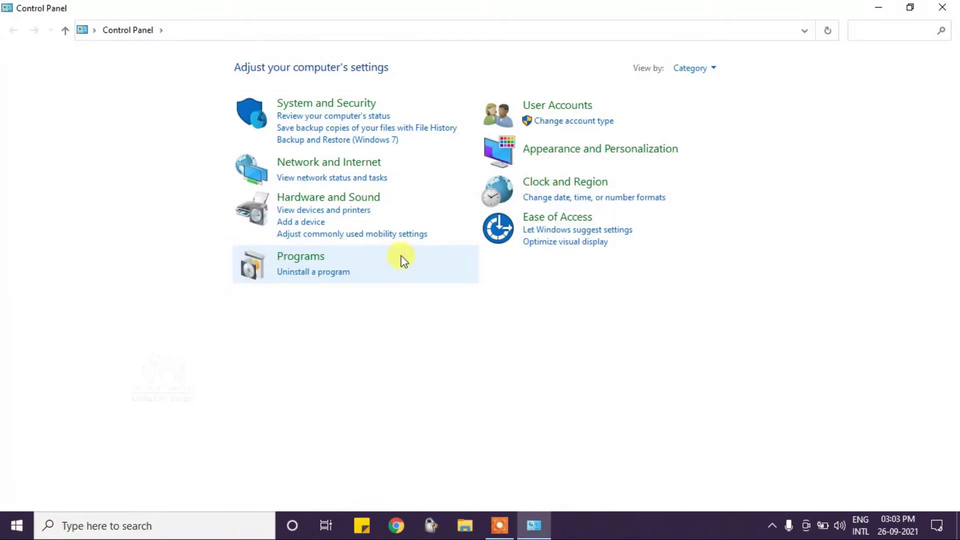
click(311, 272)
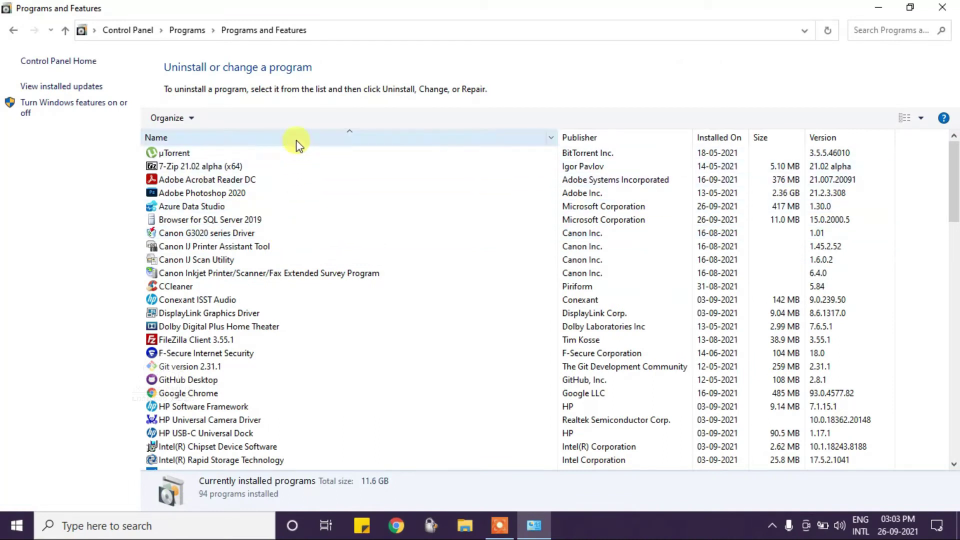
Examine the Microsoft SQL Server entries in the installed programs list, from the 2012 Native Client to Management Studio 18.9.2
scroll(339, 195, down, 5)
scroll(342, 224, down, 6)
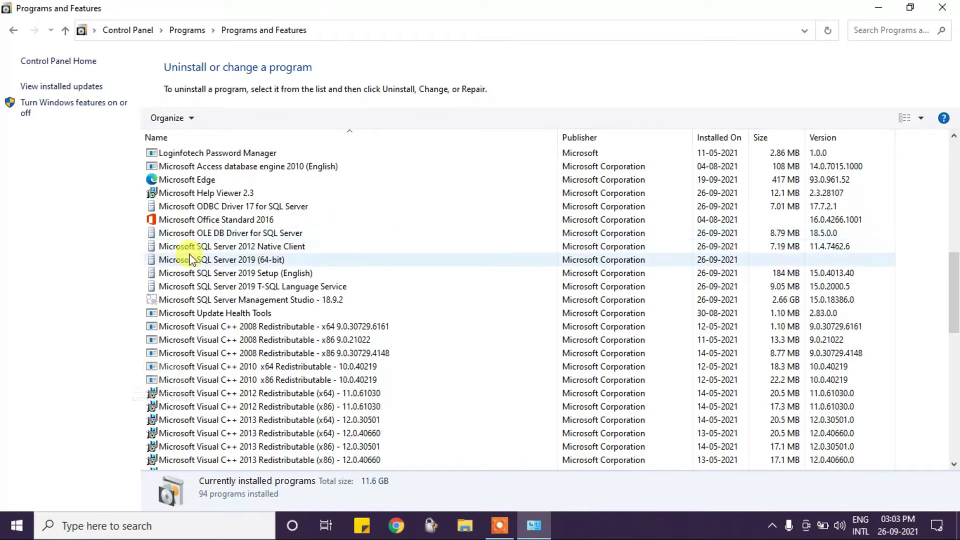
click(184, 248)
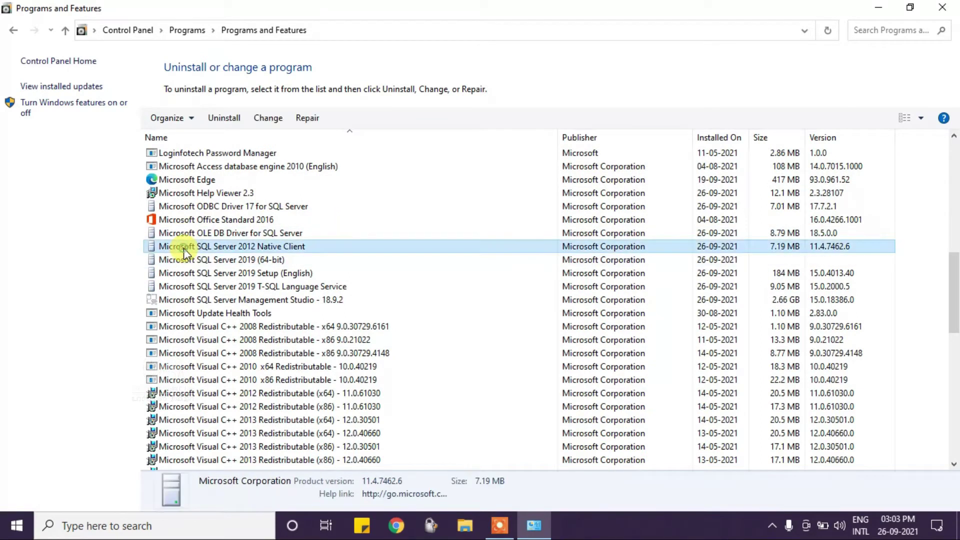
click(225, 260)
click(226, 273)
click(232, 286)
click(237, 300)
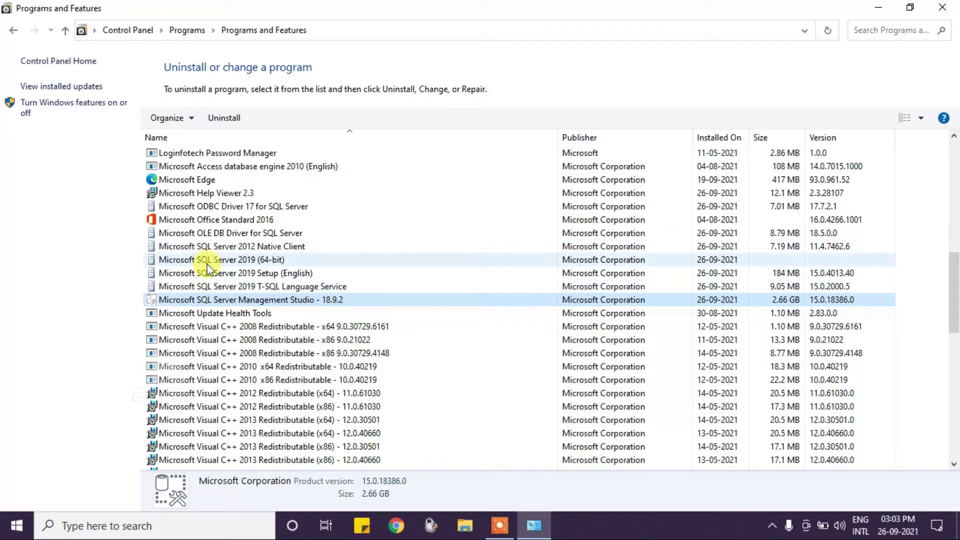
Search Windows for the Services app and open it
click(101, 525)
text(ser)
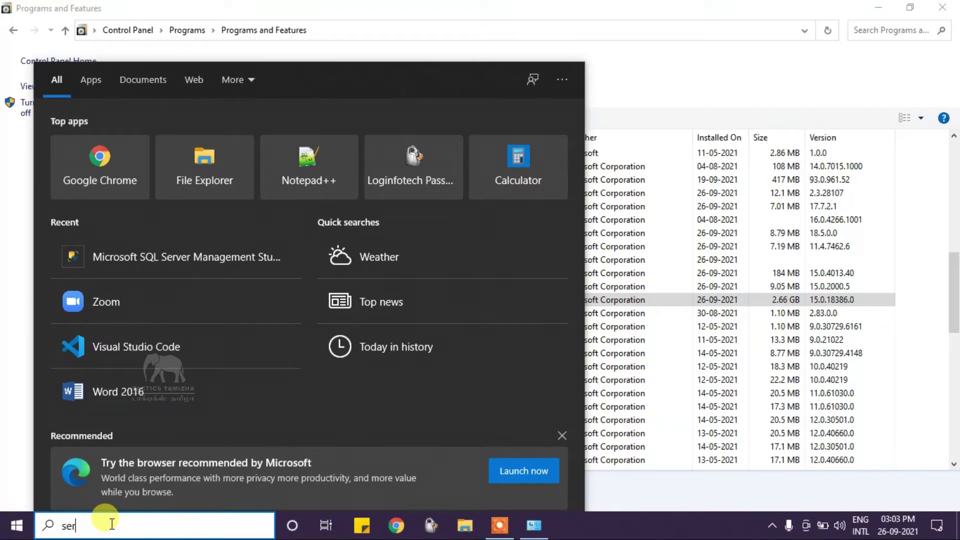
text(vice)
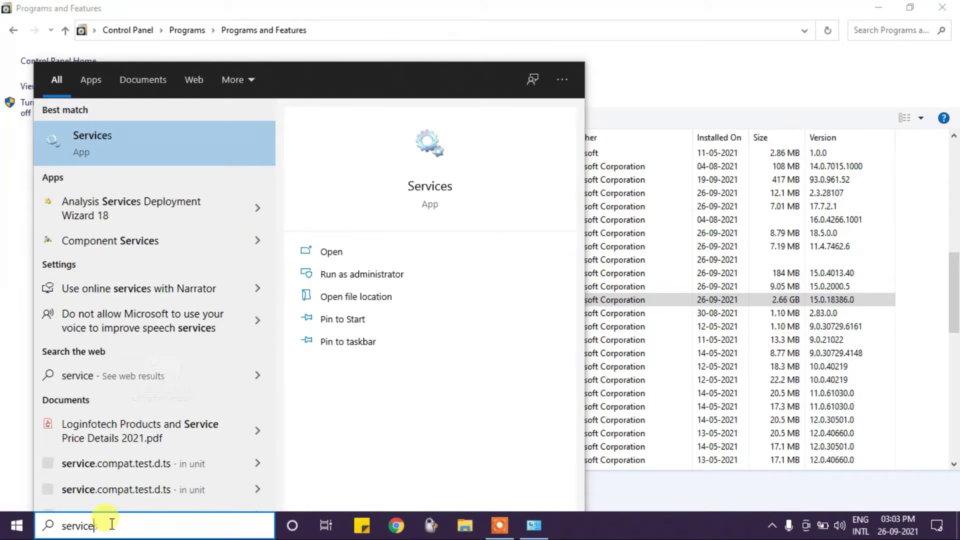
click(129, 148)
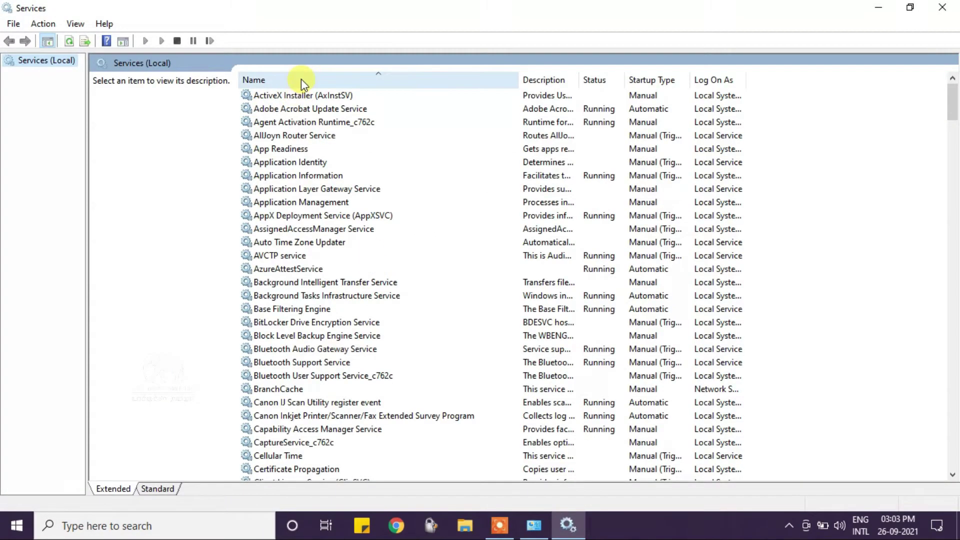
Sort the services by name in descending order, examine the SQL Server services one by one, and close the Services window
click(301, 79)
scroll(293, 225, down, 20)
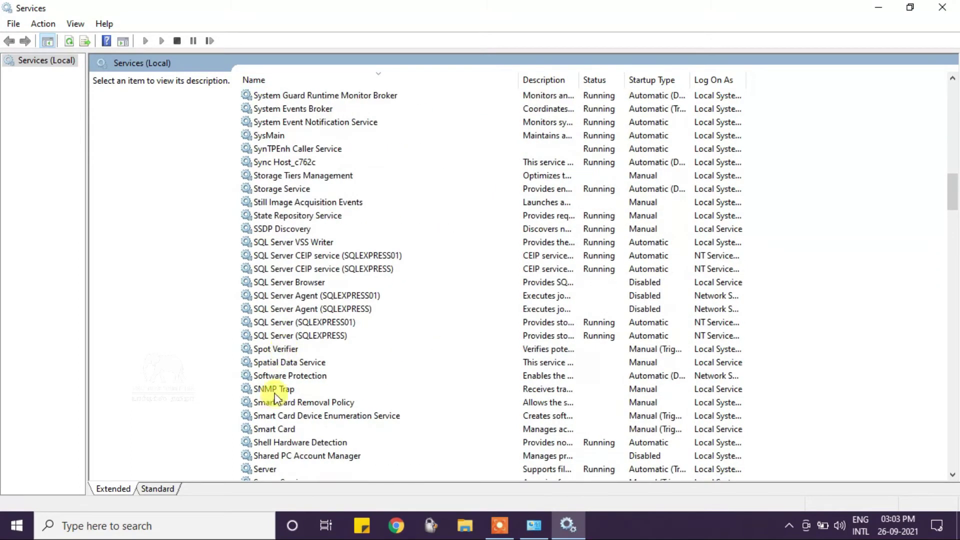
click(268, 344)
click(270, 336)
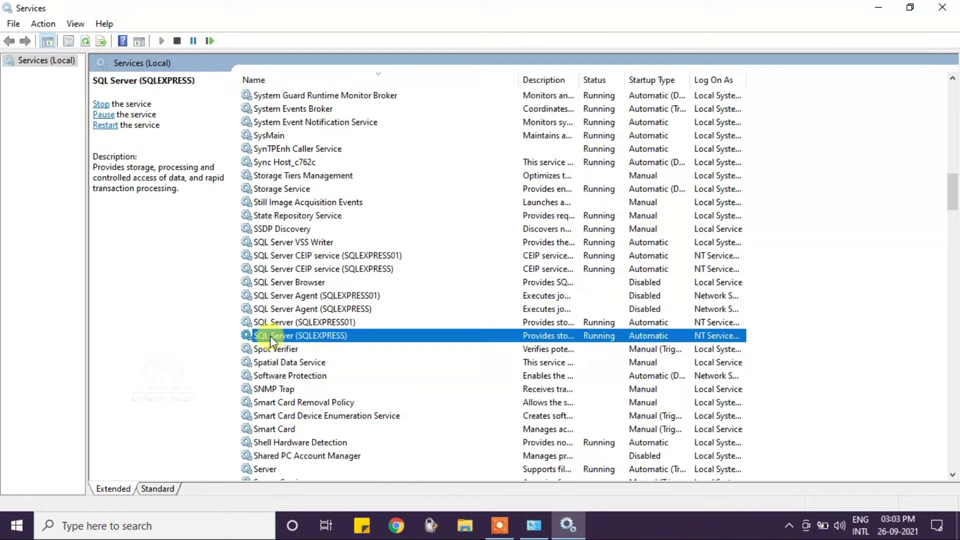
click(274, 324)
click(273, 308)
click(273, 295)
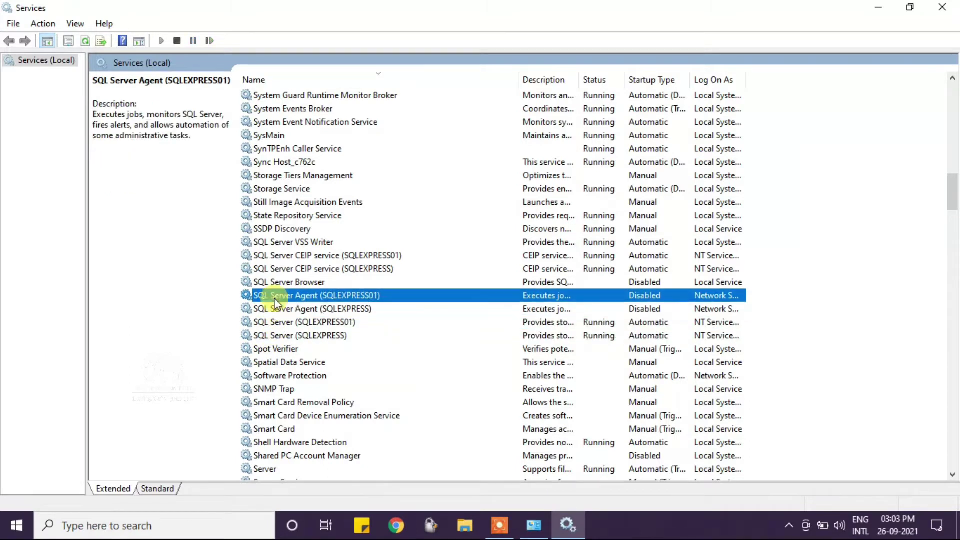
click(272, 282)
click(274, 255)
click(275, 241)
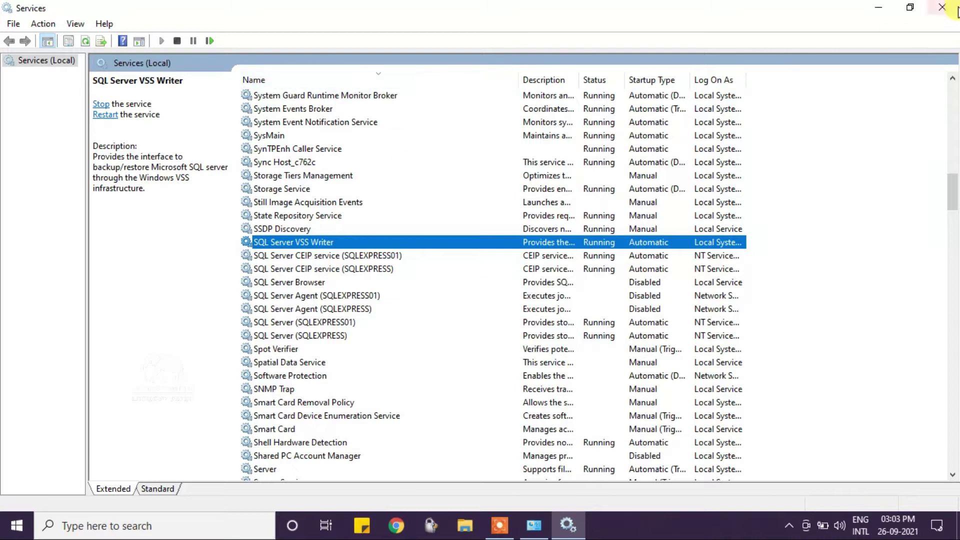
click(932, 11)
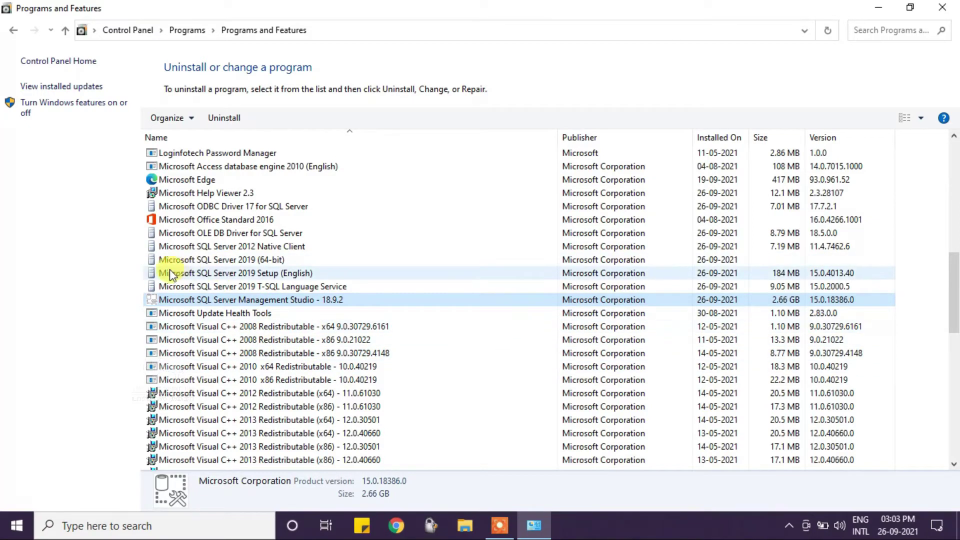
Start the uninstall of Microsoft SQL Server 2019 (64-bit) and choose to remove the product
click(226, 260)
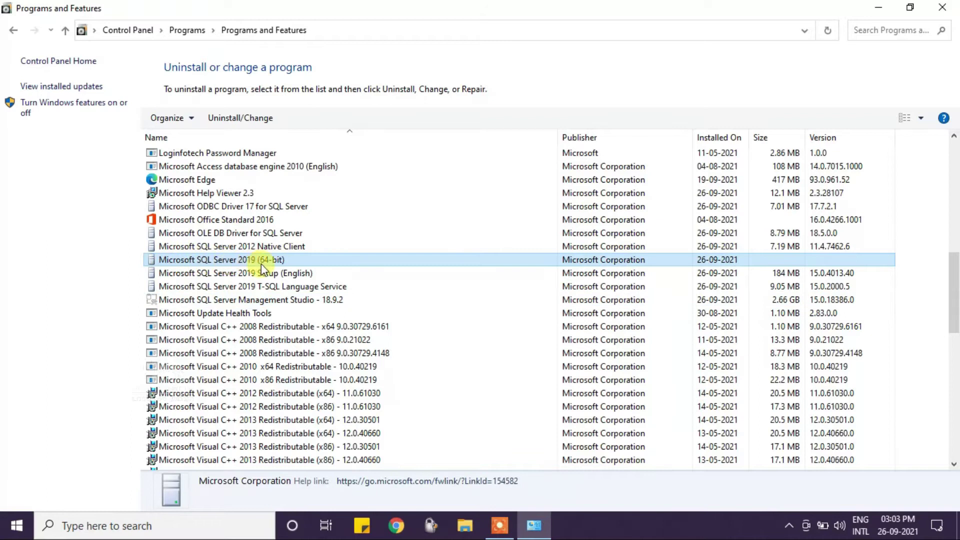
right_click(274, 260)
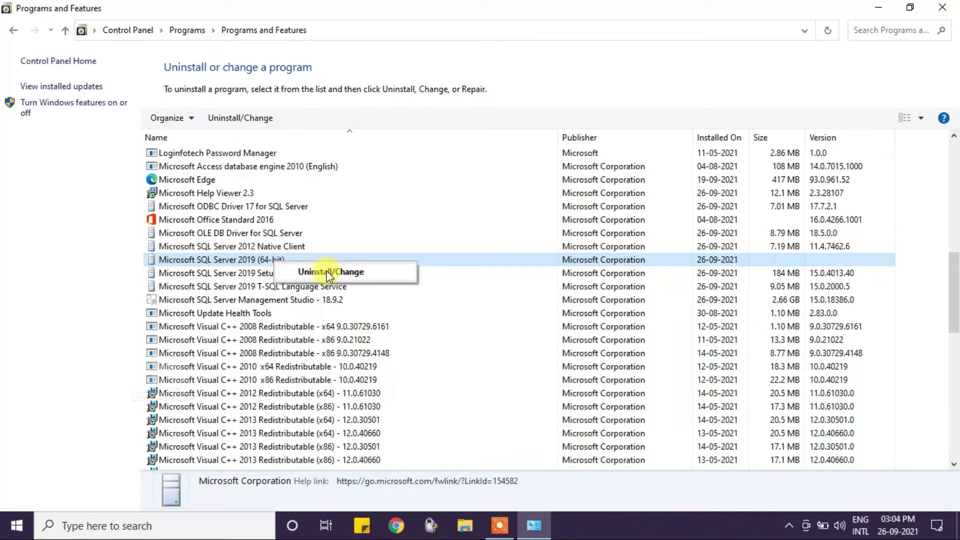
click(328, 272)
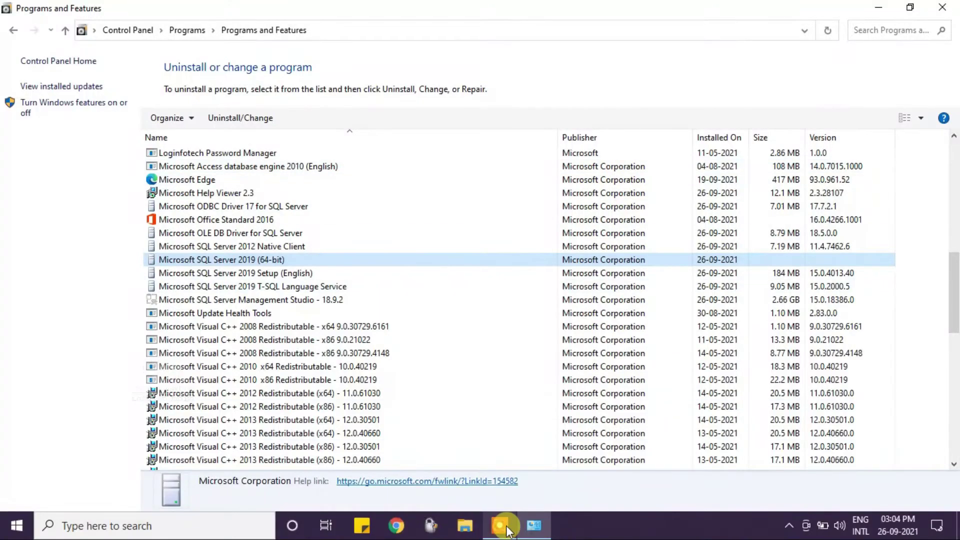
click(505, 528)
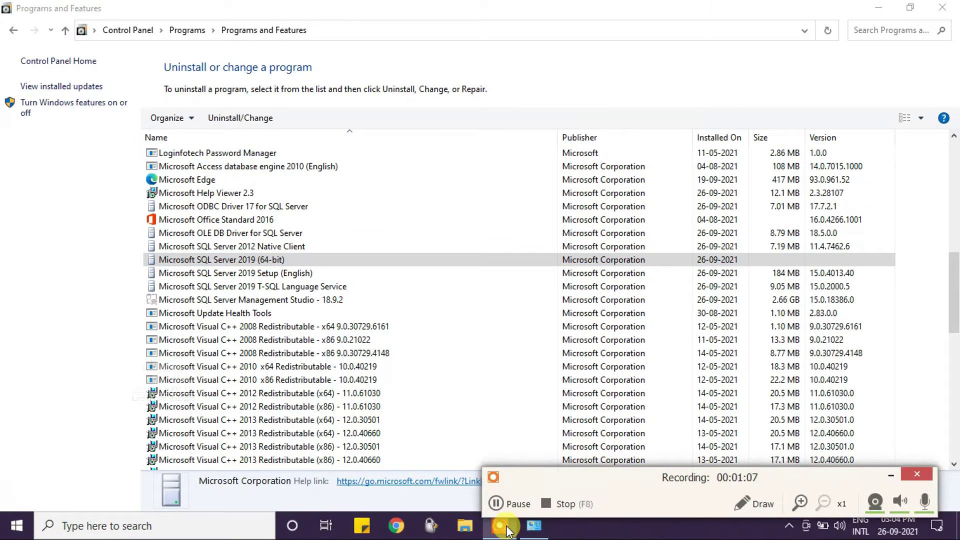
click(894, 479)
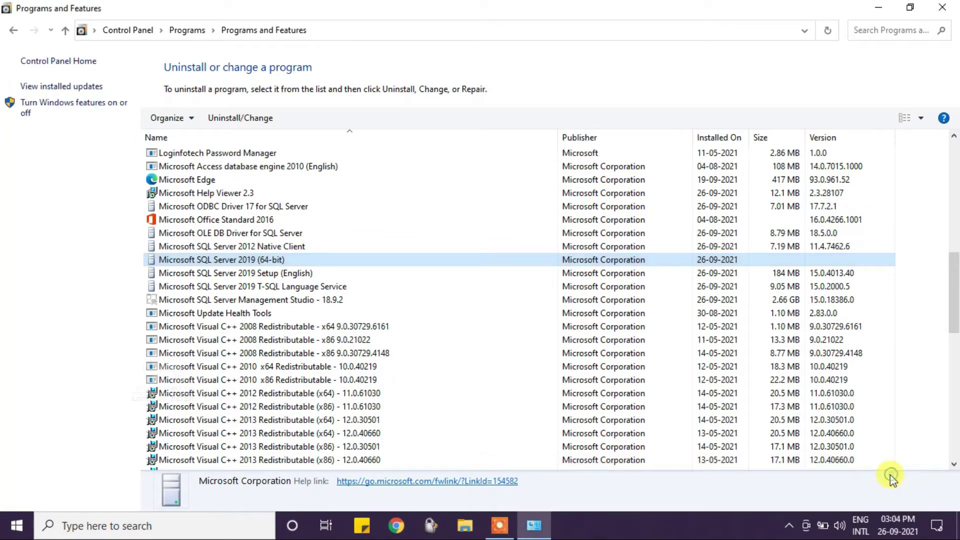
right_click(206, 262)
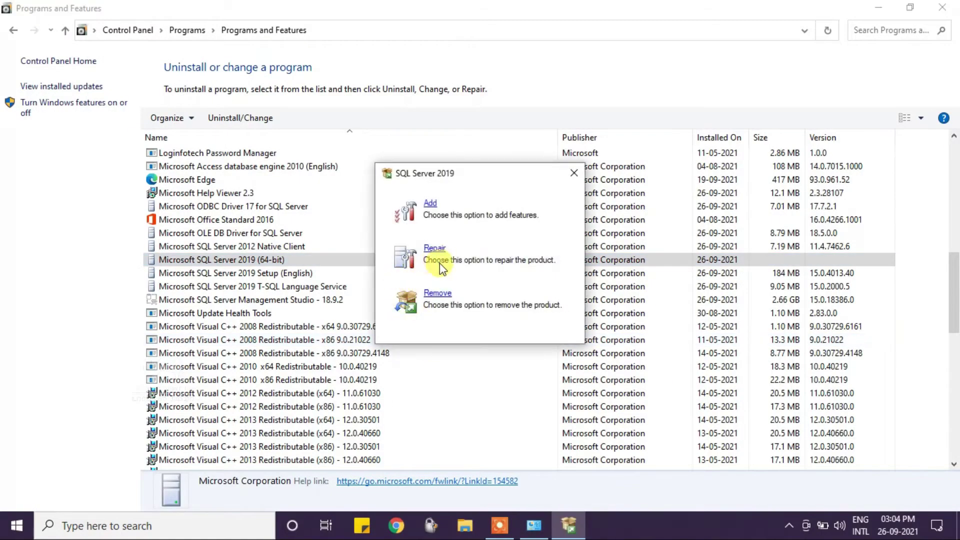
click(433, 296)
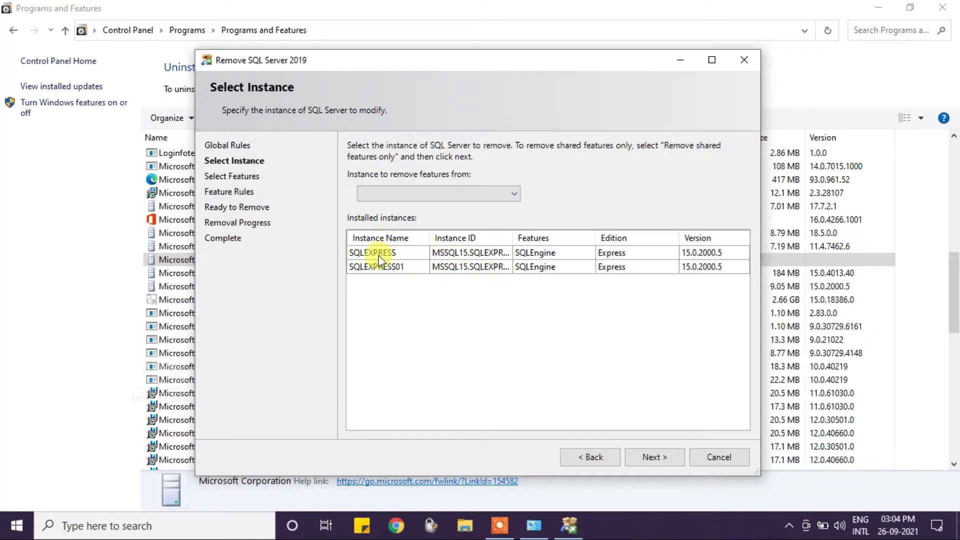
Try the SQLEXPRESS, SQLEXPRESS01 and "Remove shared features only" options for the instance to remove features from
click(514, 193)
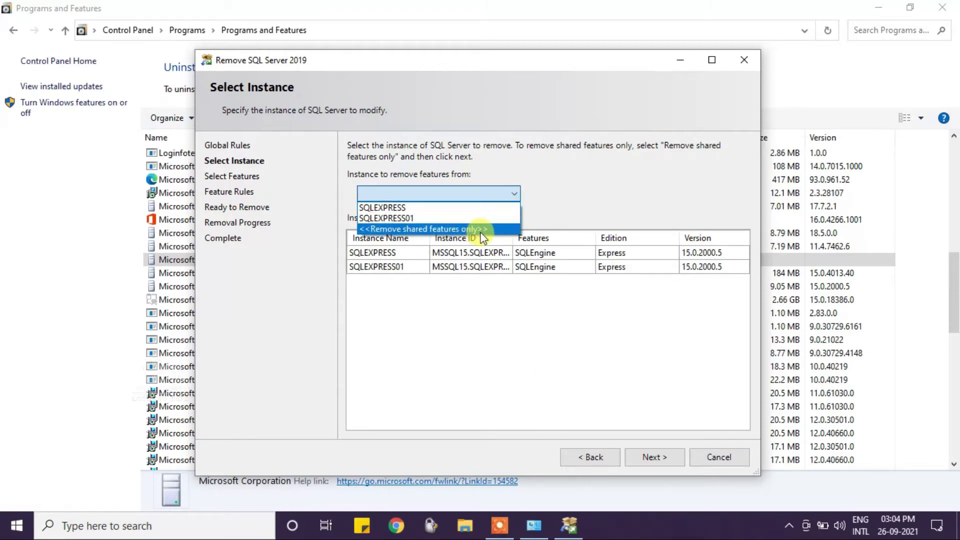
click(436, 199)
click(450, 191)
click(434, 205)
click(435, 193)
click(425, 214)
click(433, 192)
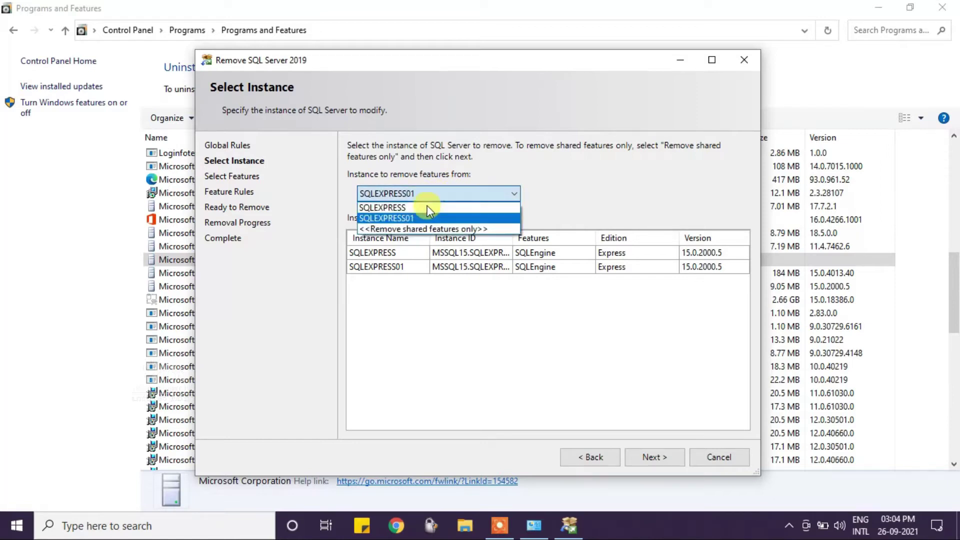
click(430, 227)
click(433, 194)
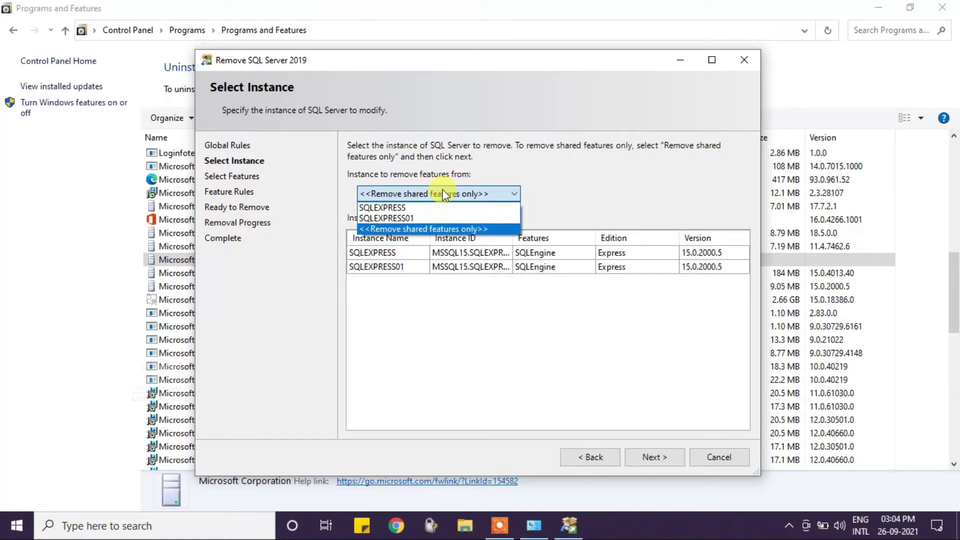
click(426, 200)
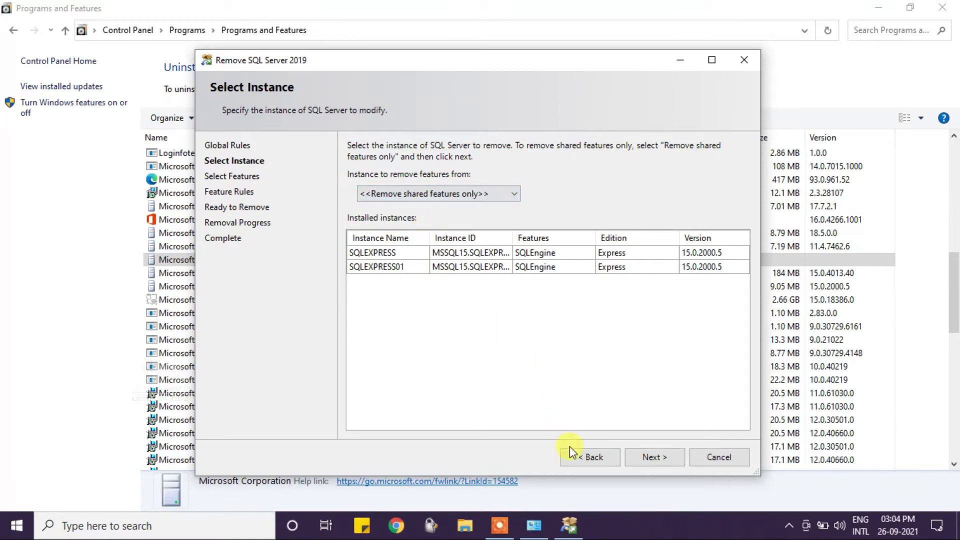
click(583, 457)
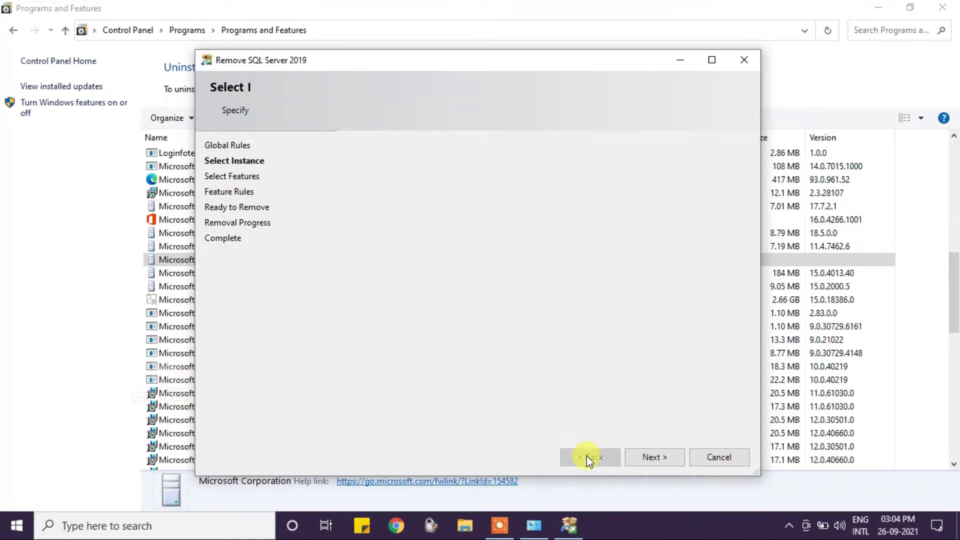
click(650, 456)
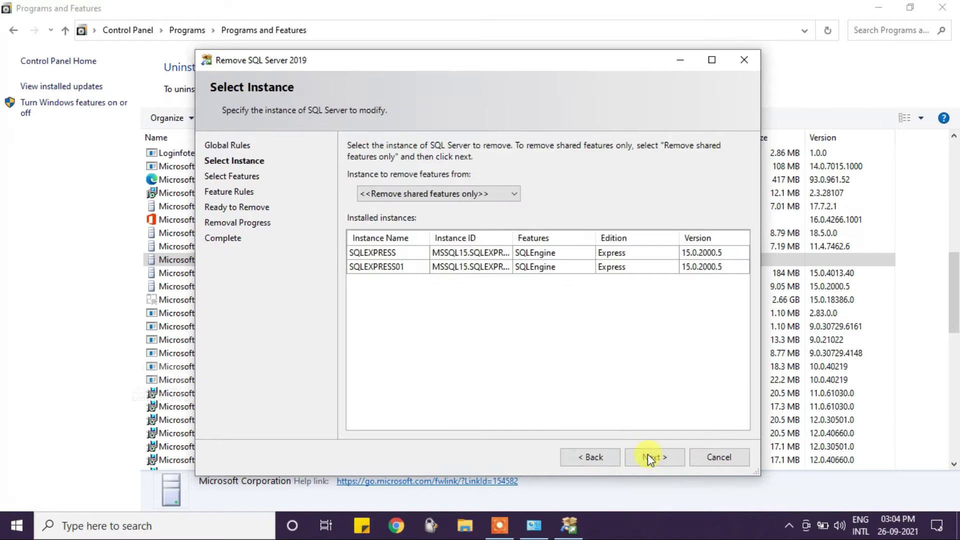
Choose SQLEXPRESS as the instance to remove features from and continue to the feature selection
click(472, 200)
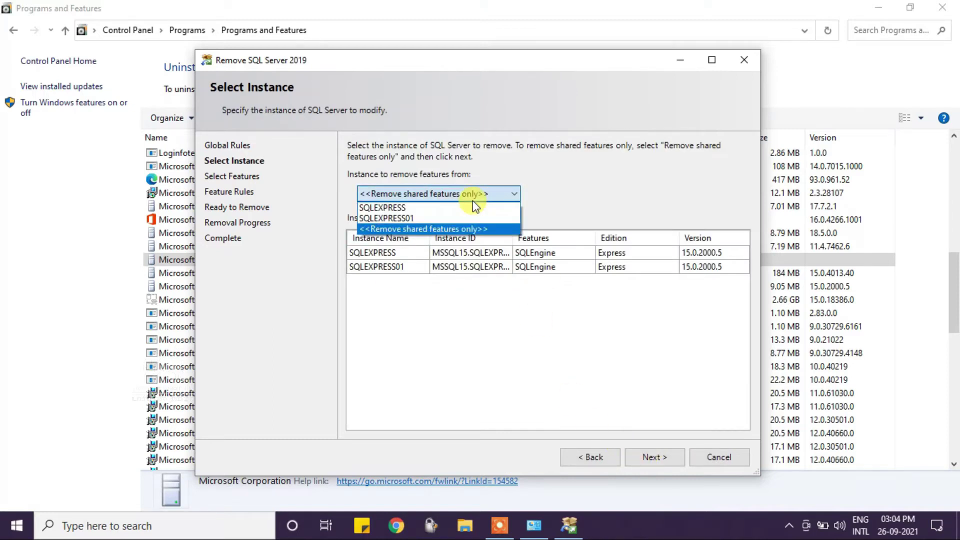
click(440, 205)
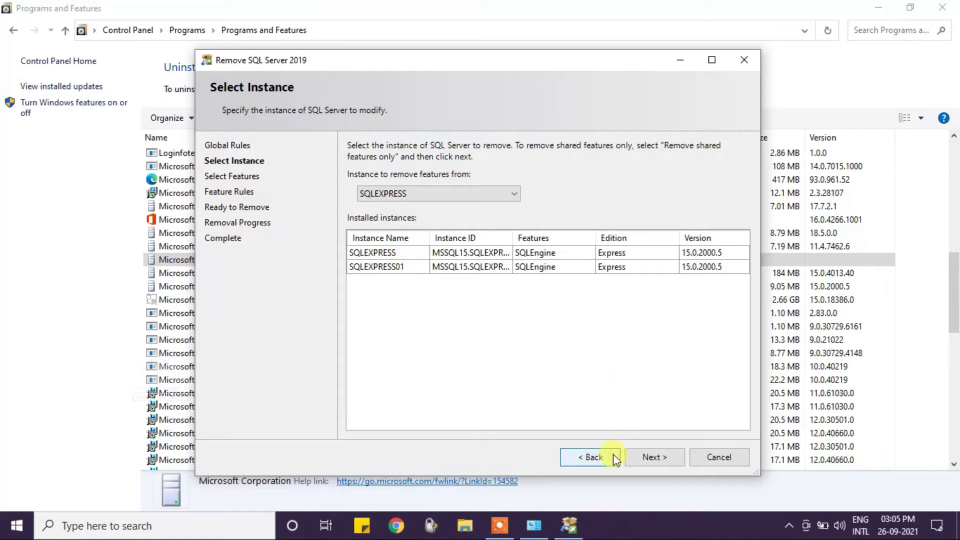
click(653, 456)
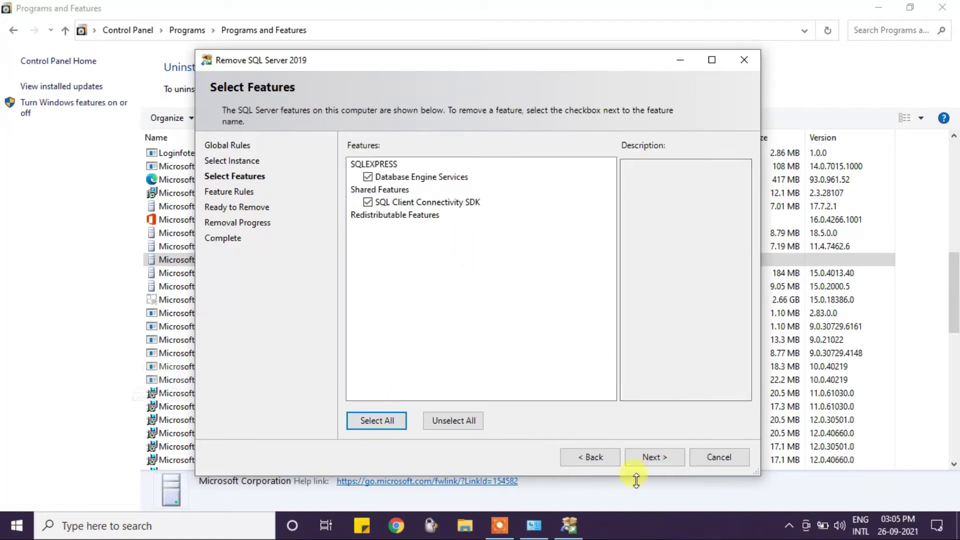
Remove the SQLEXPRESS instance's selected features, including Database Engine Services, and close the removal wizard when it completes
click(660, 457)
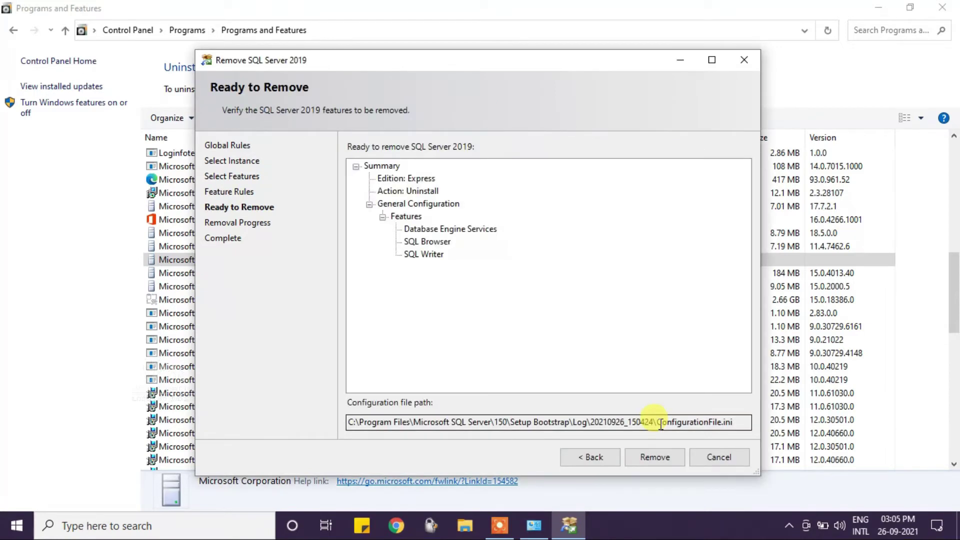
click(652, 457)
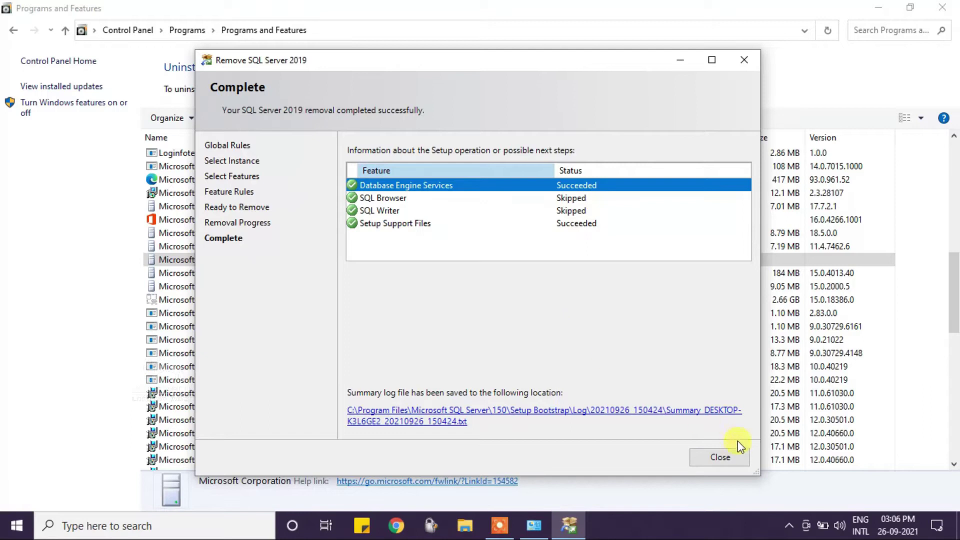
click(719, 457)
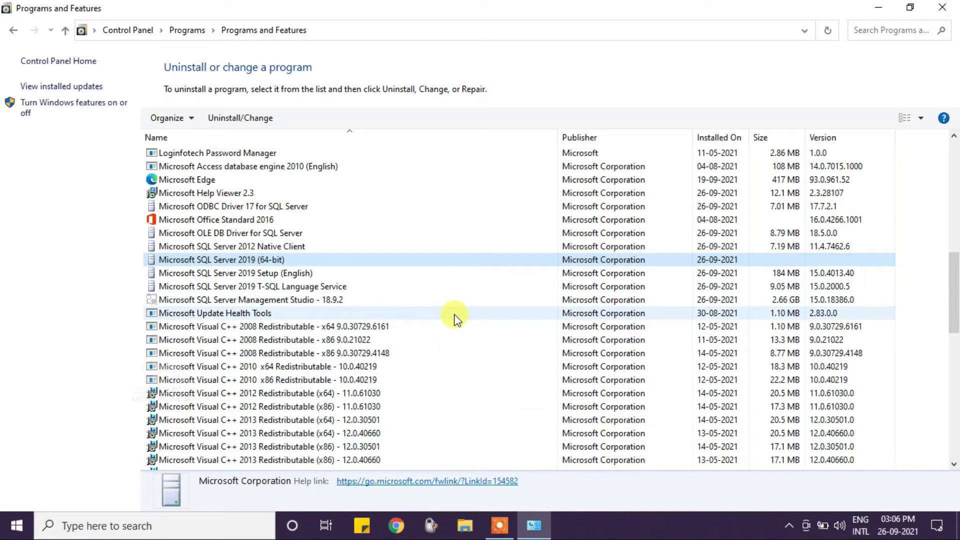
Refresh the installed programs list and start the uninstall of Microsoft SQL Server 2019 (64-bit) again, choosing to remove the product
right_click(517, 300)
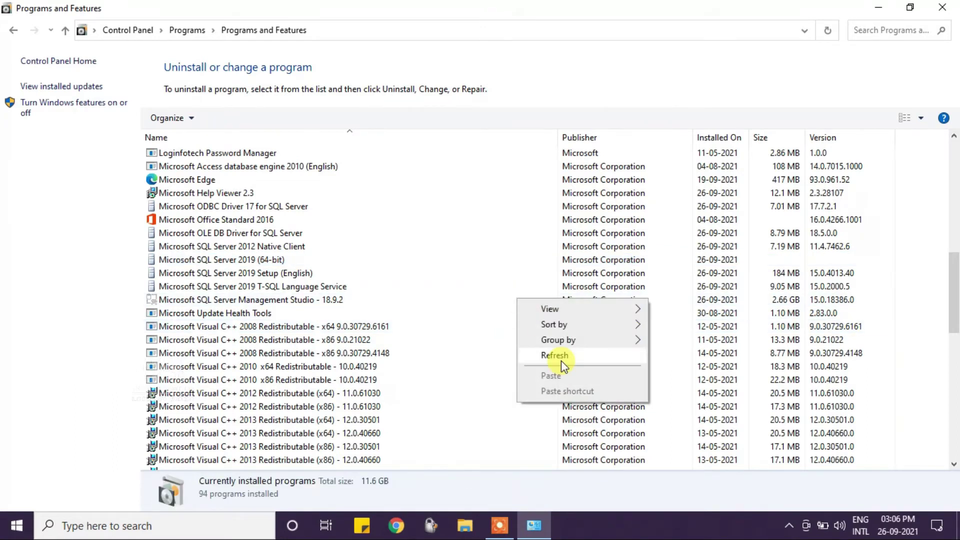
click(561, 361)
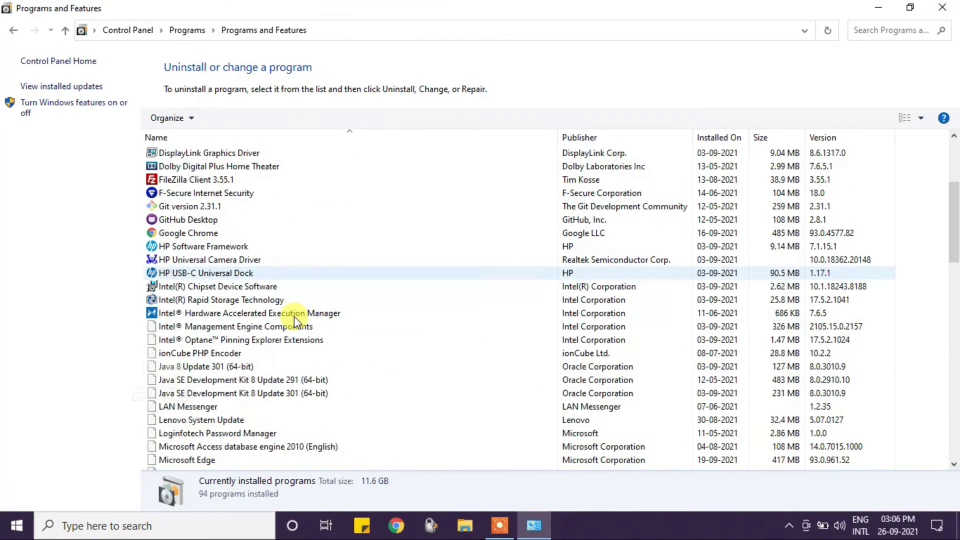
scroll(294, 317, down, 1)
scroll(237, 337, down, 4)
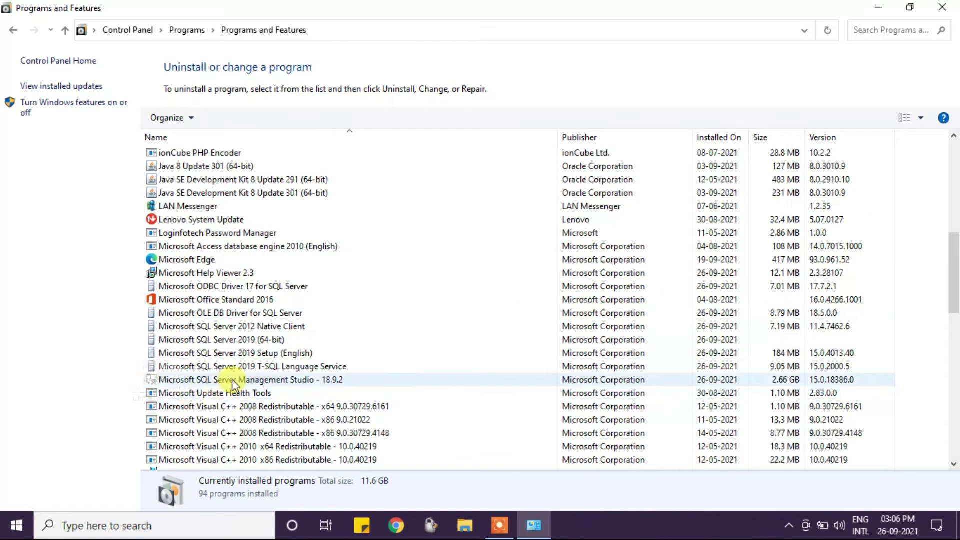
right_click(244, 340)
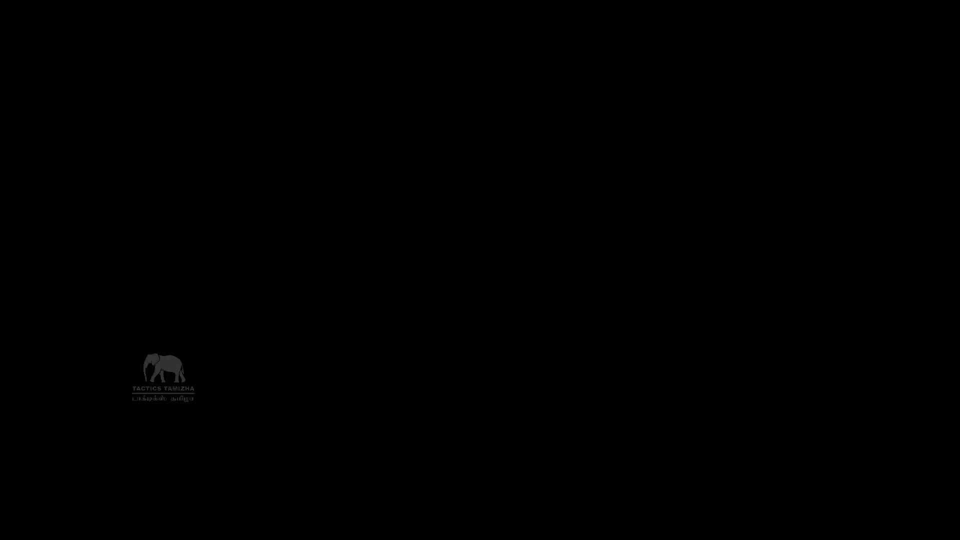
click(430, 360)
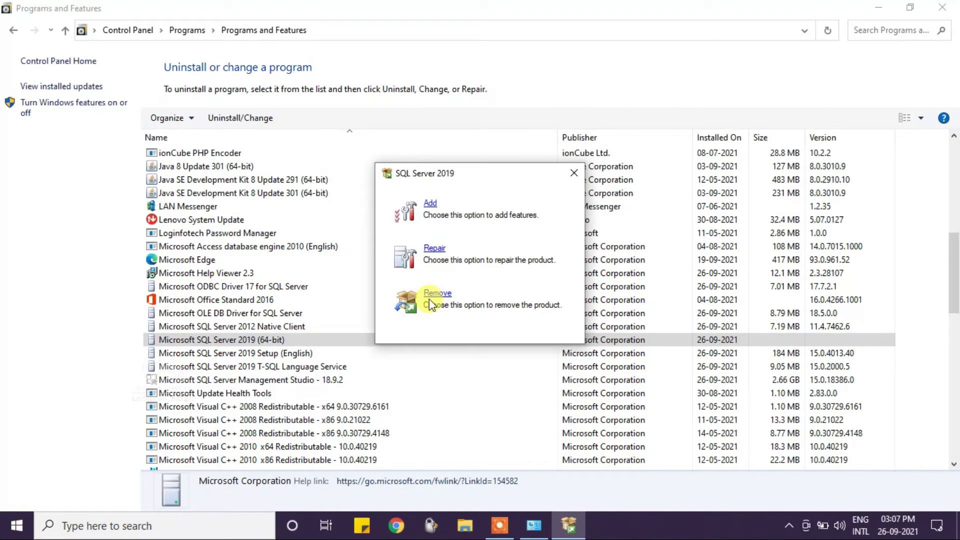
click(438, 293)
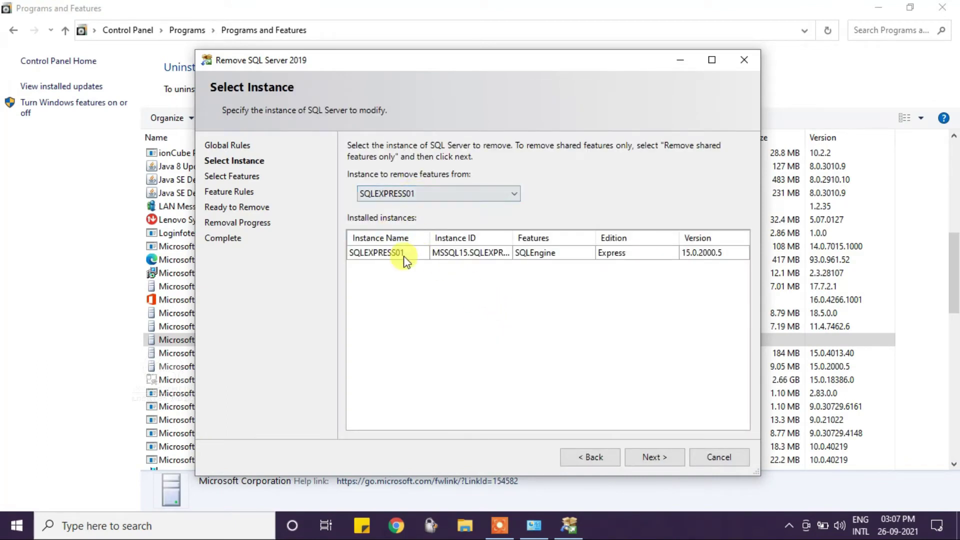
Remove Database Engine Services and the other features of the SQLEXPRESS01 instance, then close the removal wizard
click(649, 452)
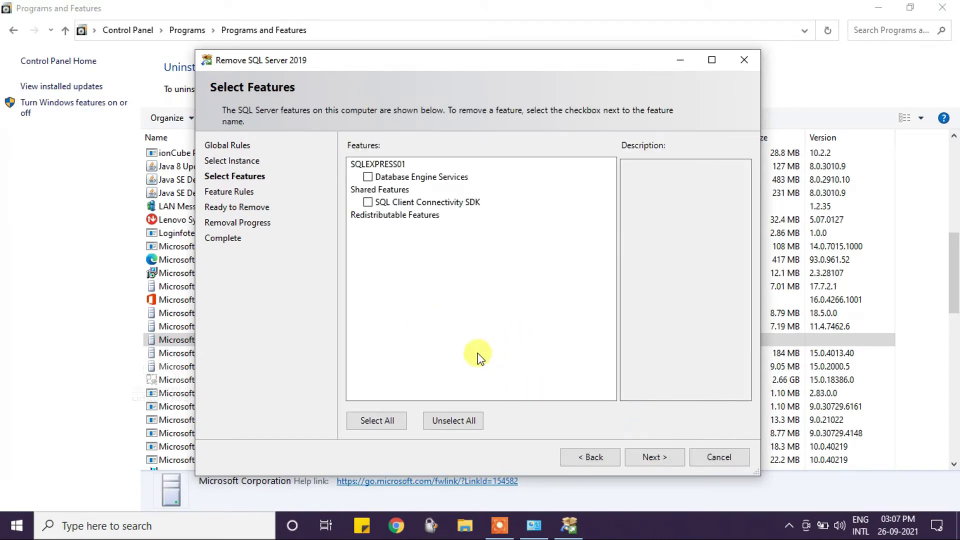
click(652, 456)
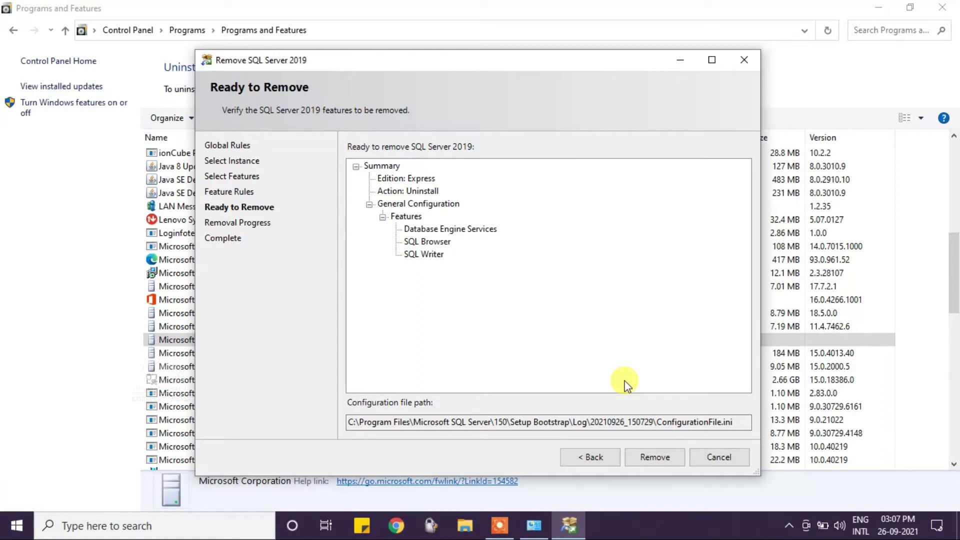
click(655, 460)
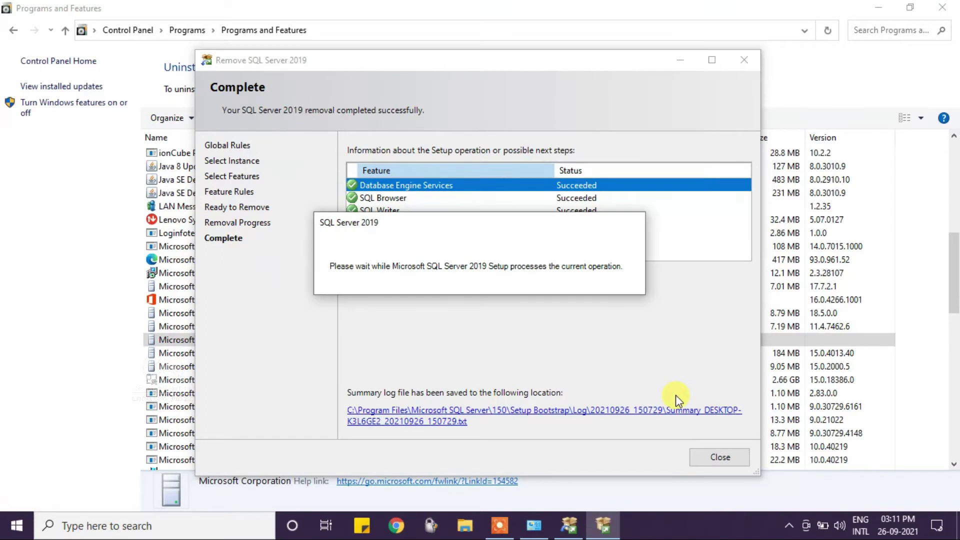
click(715, 456)
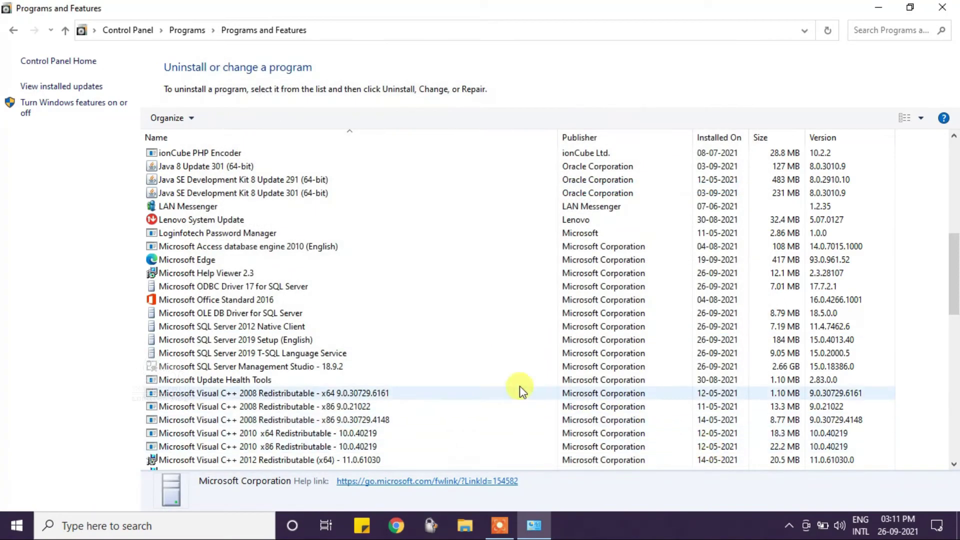
Uninstall Microsoft SQL Server Management Studio - 18.9.2 and close its setup window when it completes
click(250, 366)
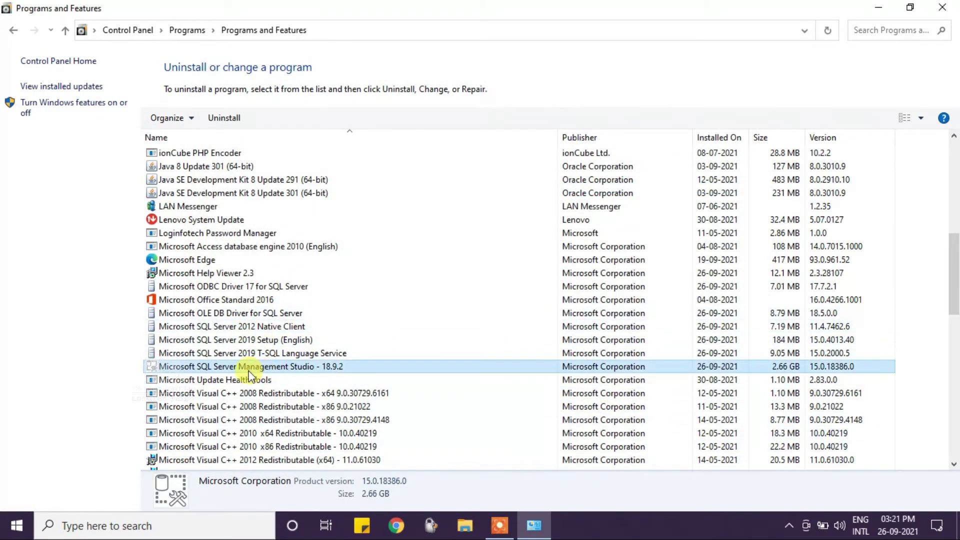
right_click(273, 369)
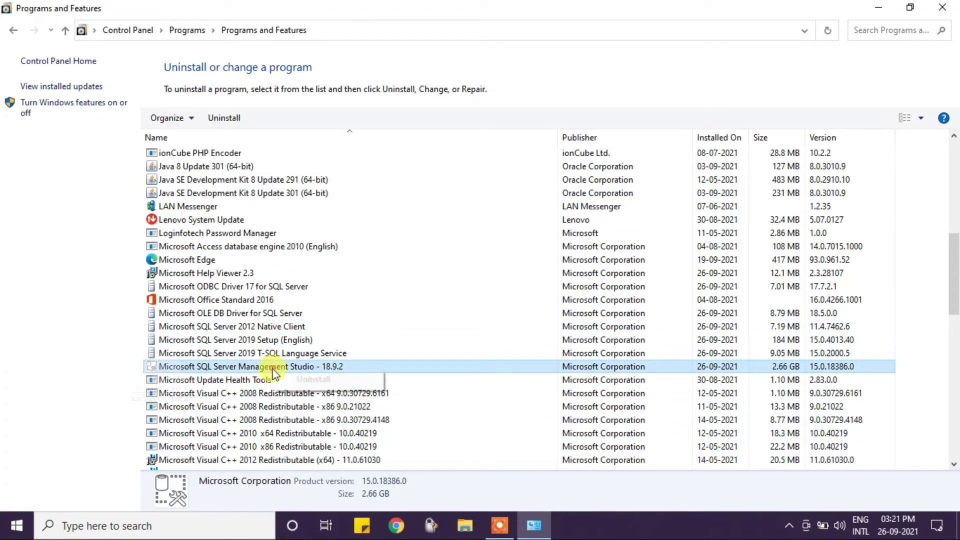
click(313, 380)
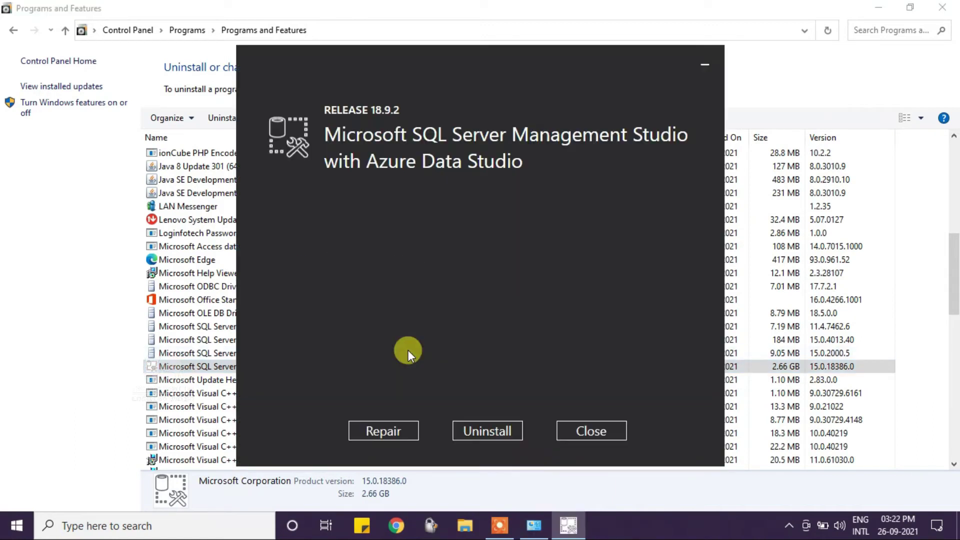
click(492, 432)
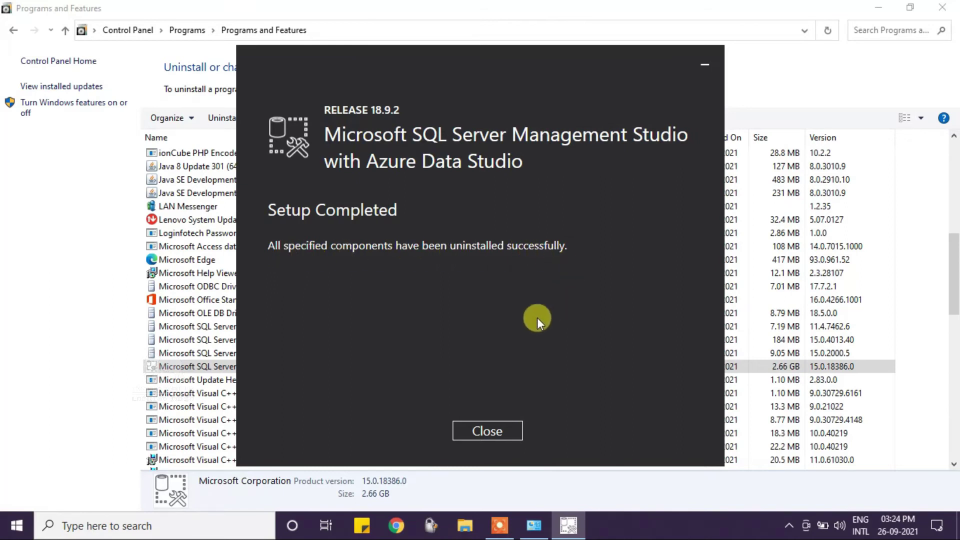
click(485, 431)
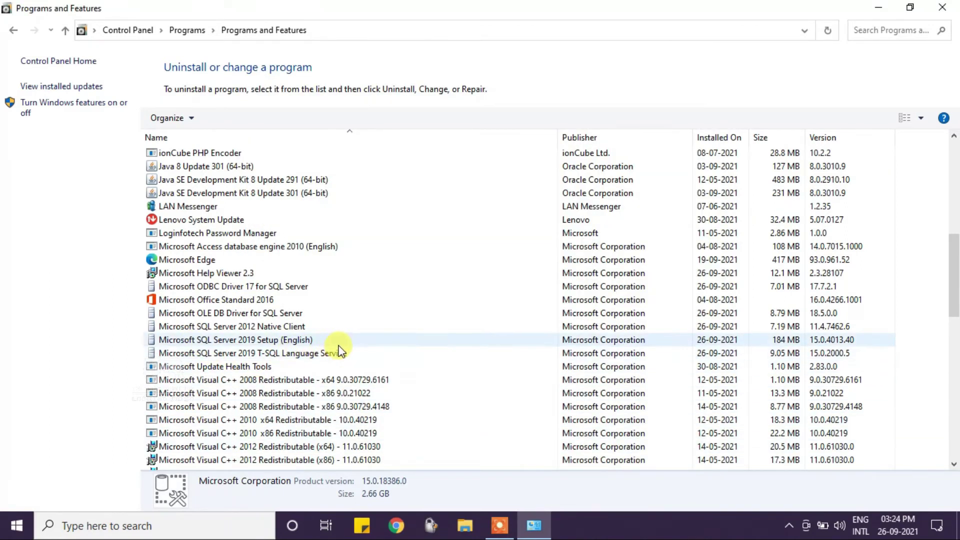
Go through the remaining SQL Server entries and uninstall Microsoft OLE DB Driver for SQL Server
click(166, 314)
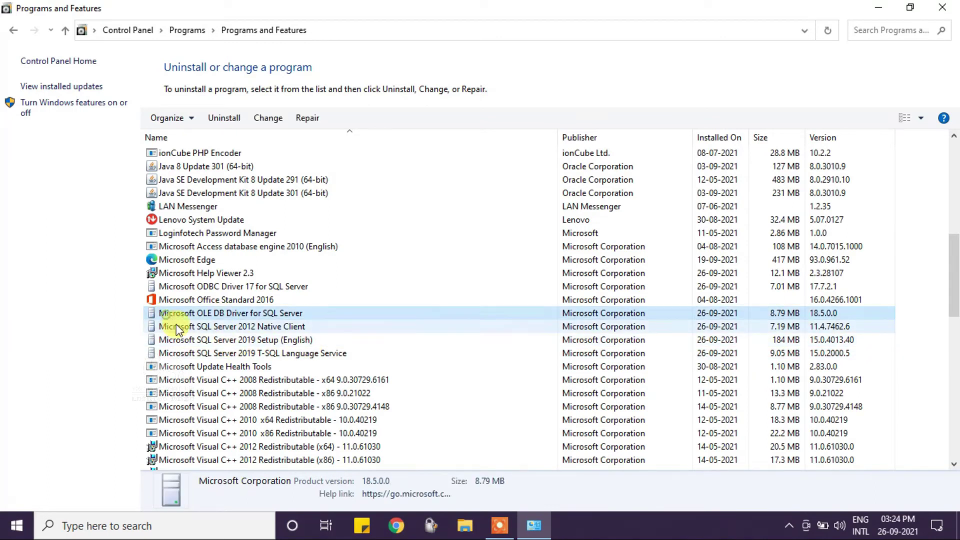
click(179, 326)
click(200, 339)
click(223, 350)
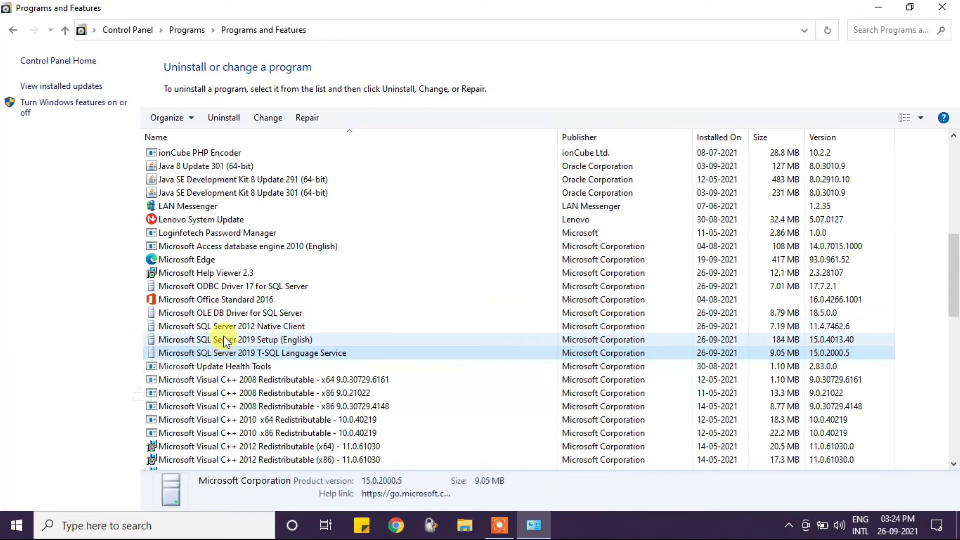
right_click(241, 315)
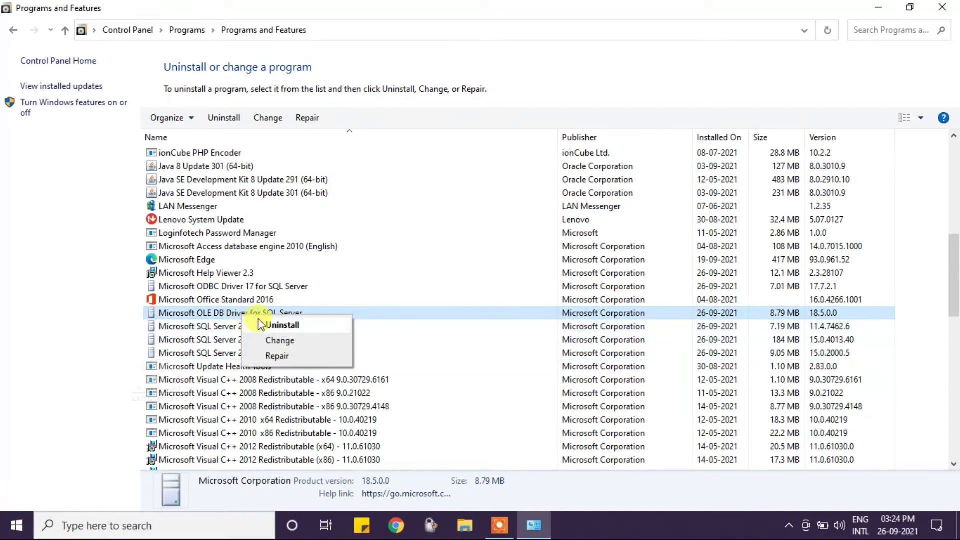
click(280, 325)
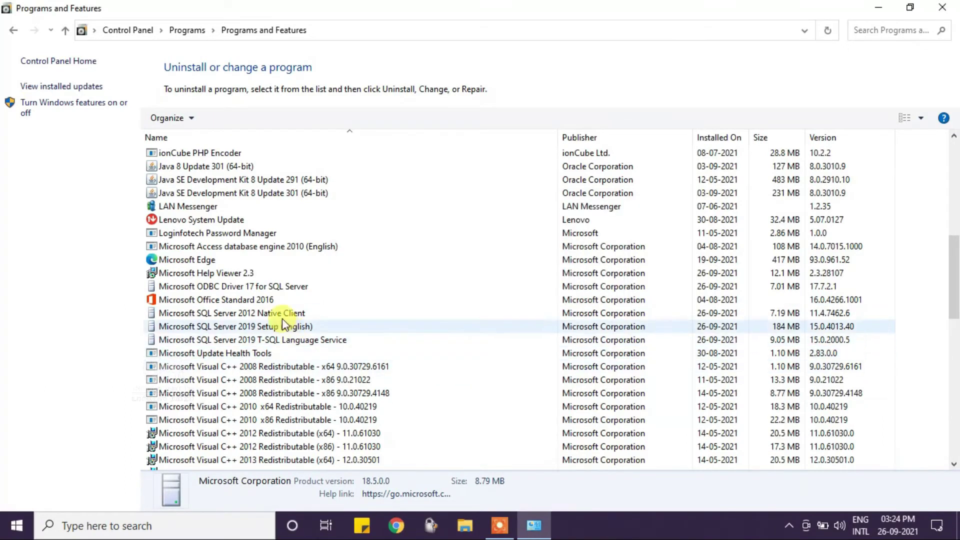
Uninstall Microsoft SQL Server 2012 Native Client and dismiss the message about it
right_click(227, 317)
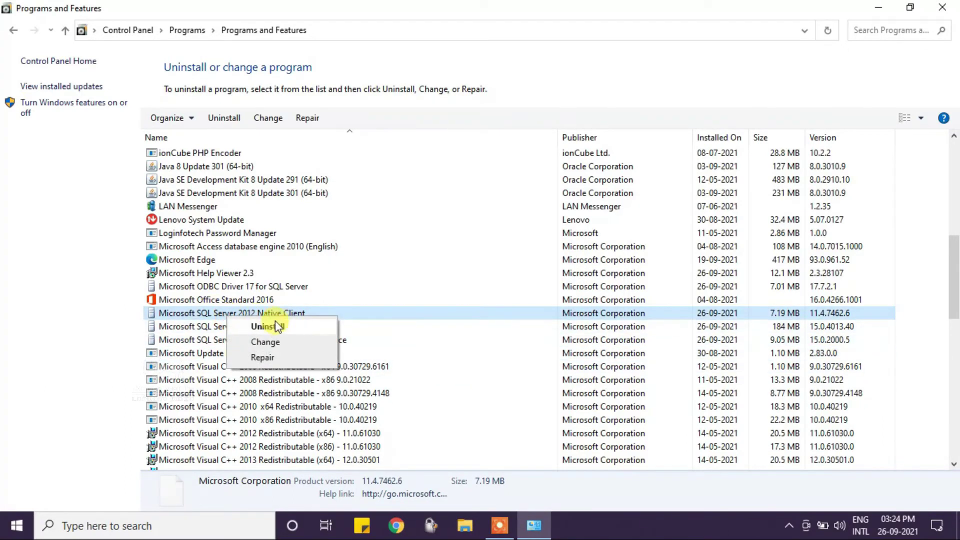
click(253, 325)
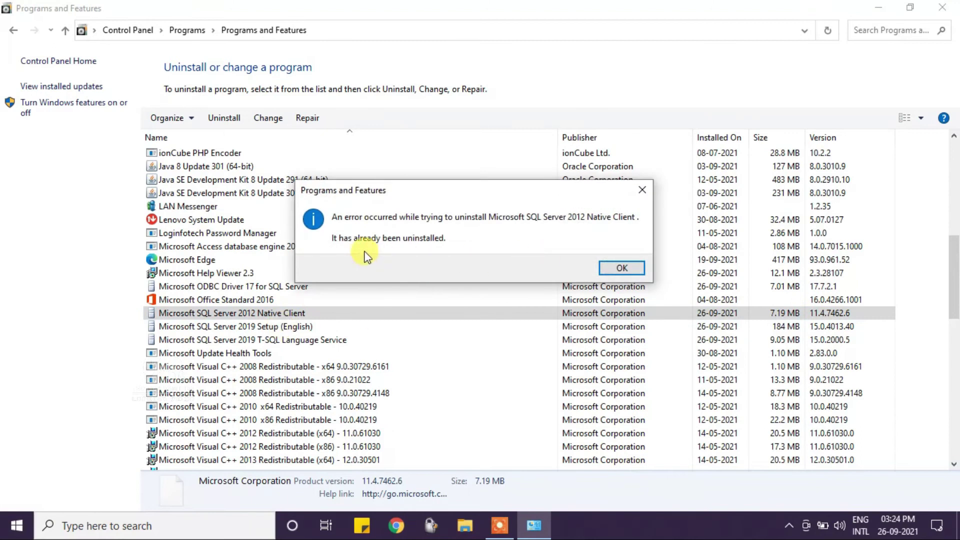
click(622, 268)
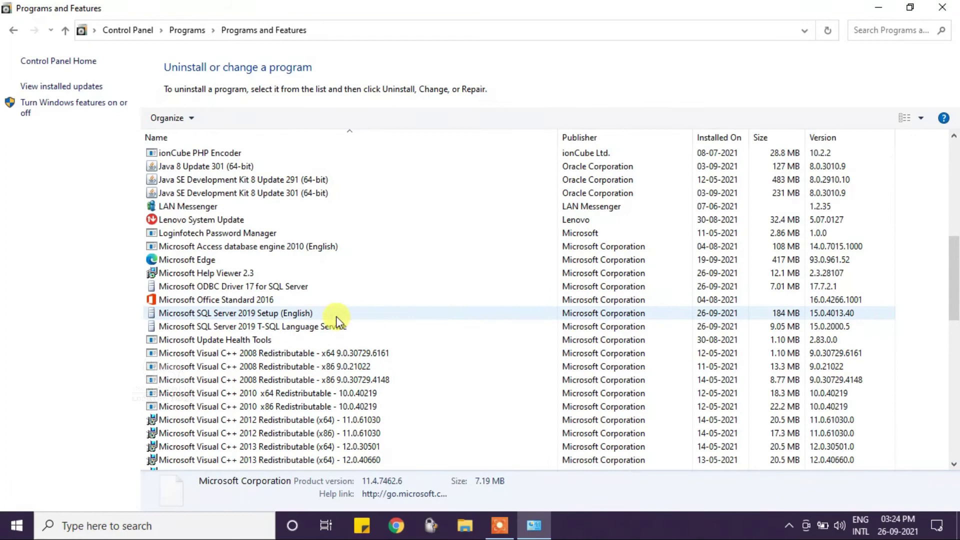
Uninstall Microsoft SQL Server 2019 Setup (English) and Microsoft SQL Server 2019 T-SQL Language Service
right_click(239, 312)
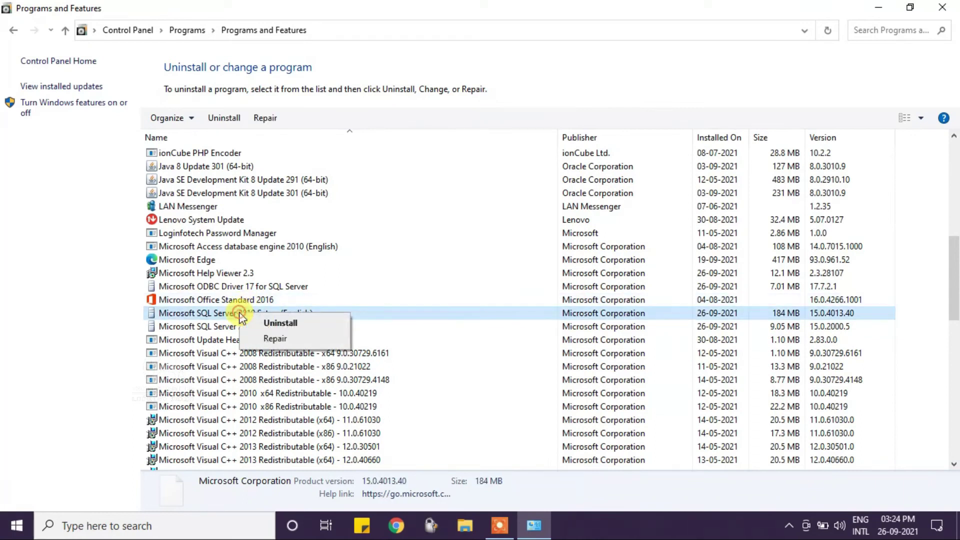
click(276, 321)
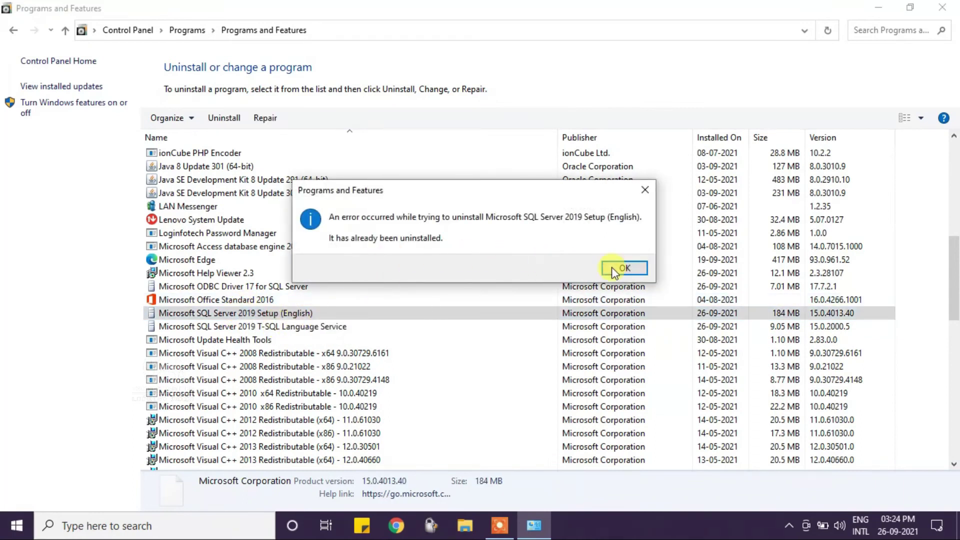
click(634, 271)
right_click(300, 315)
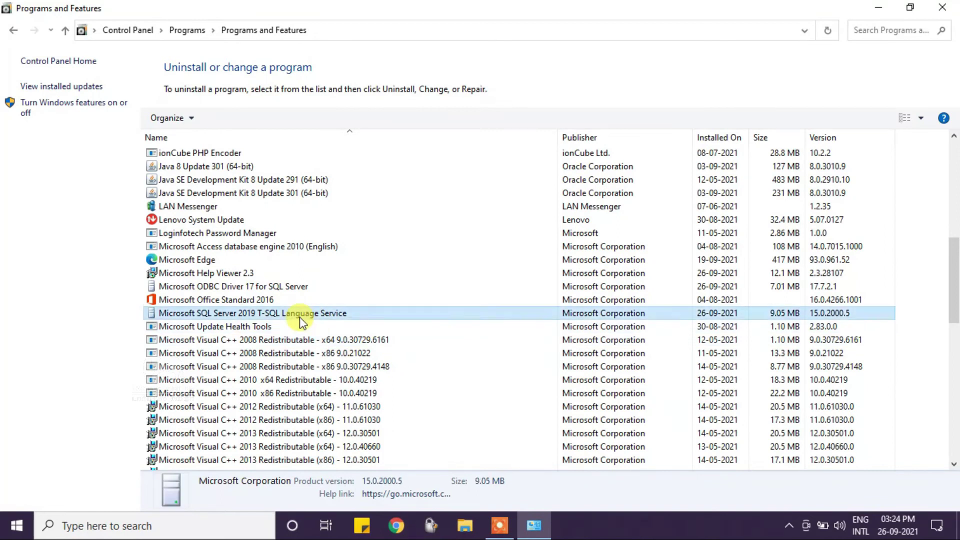
click(339, 326)
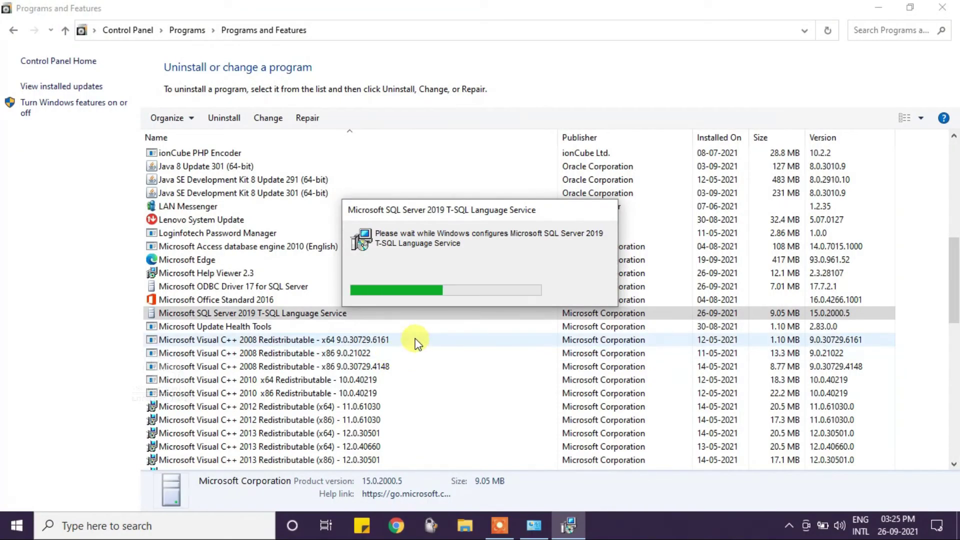
Reverse the name order of the installed programs list and uninstall Microsoft ODBC Driver 17 for SQL Server
scroll(282, 319, down, 10)
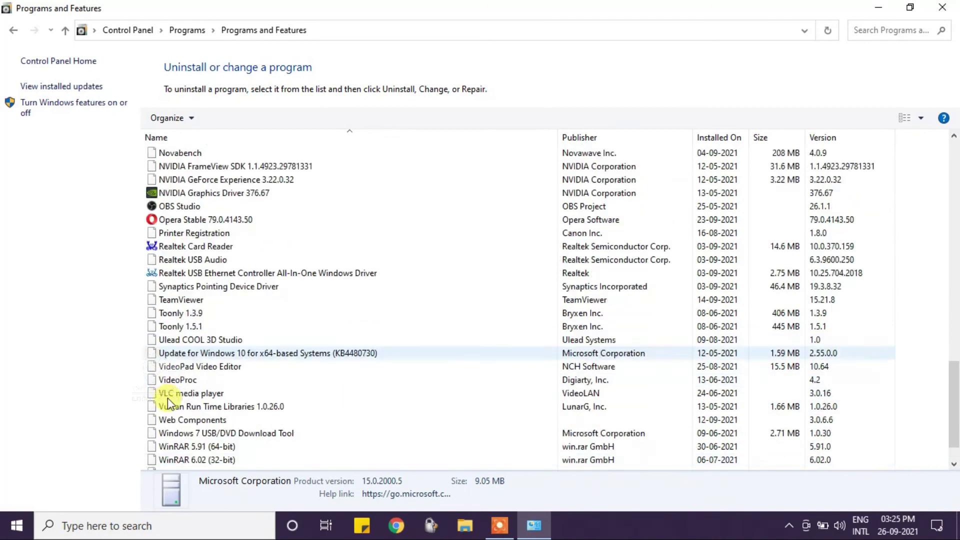
scroll(165, 453, up, 9)
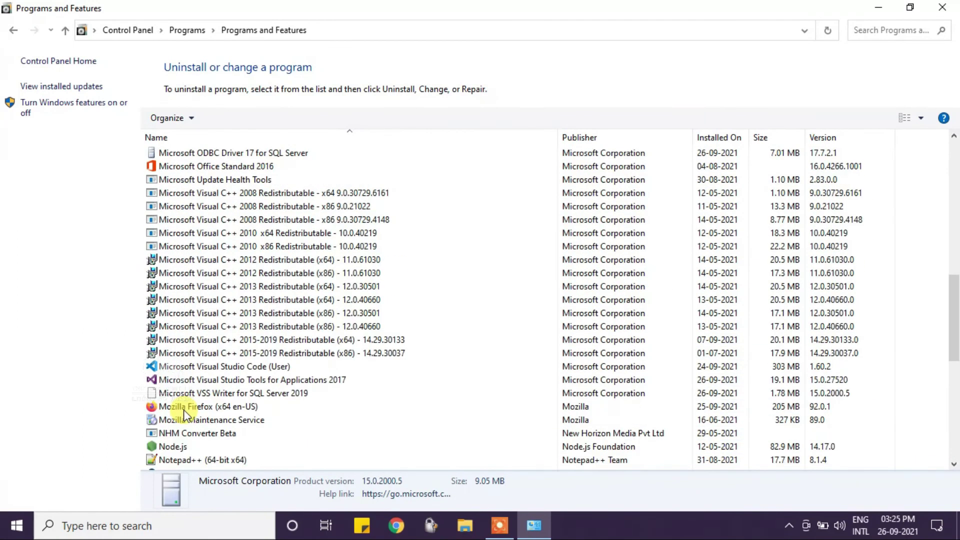
scroll(206, 404, up, 15)
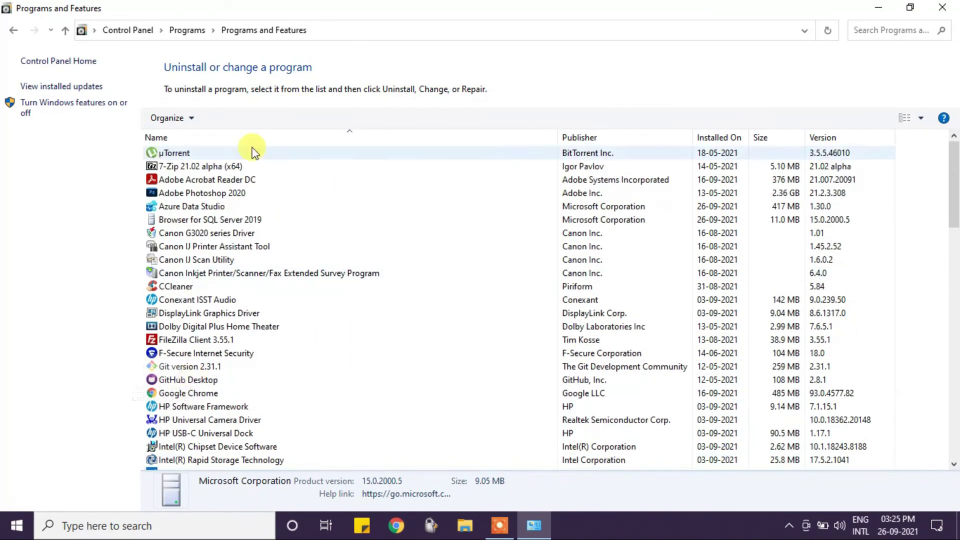
click(215, 138)
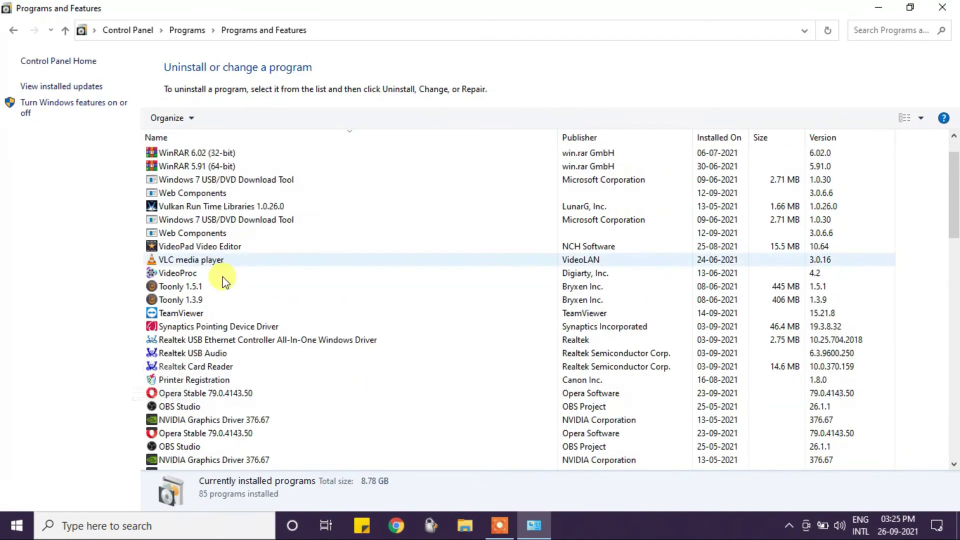
scroll(216, 256, down, 16)
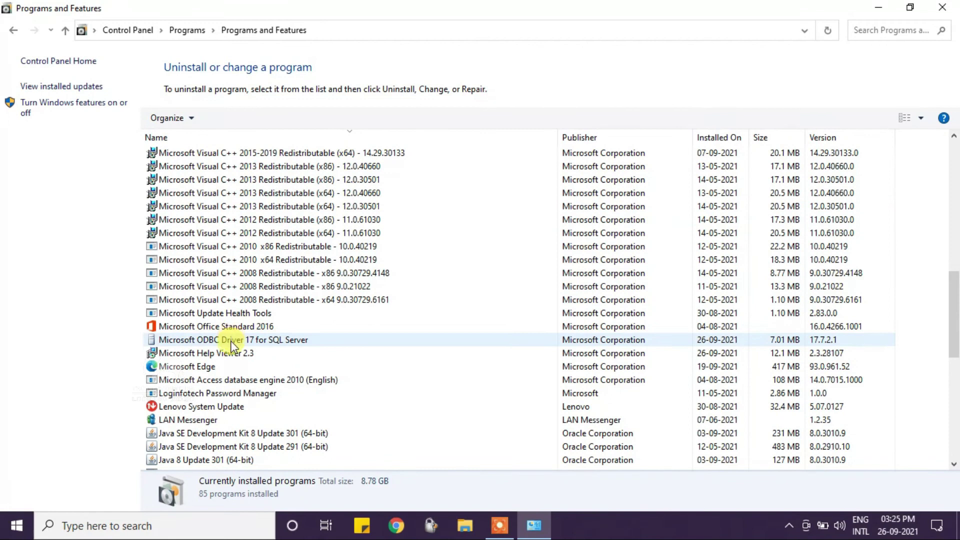
click(252, 342)
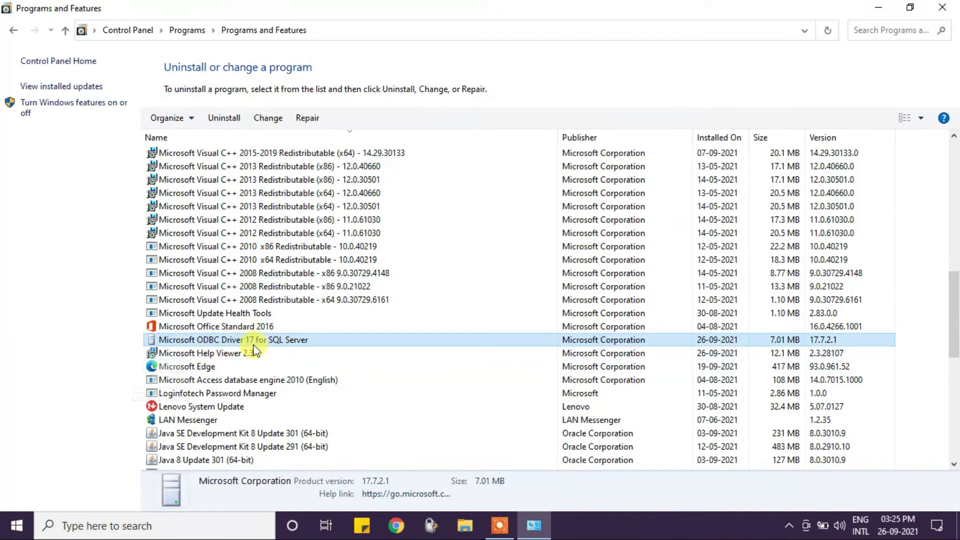
right_click(253, 344)
click(311, 357)
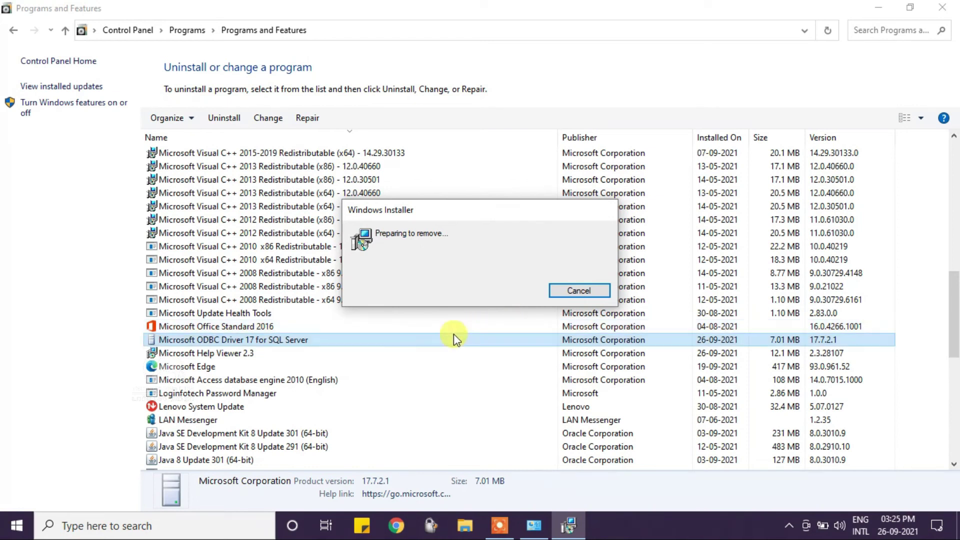
Check the installed programs list for leftover SQL Server entries, and close Programs and Features
scroll(357, 356, down, 1)
scroll(337, 371, down, 9)
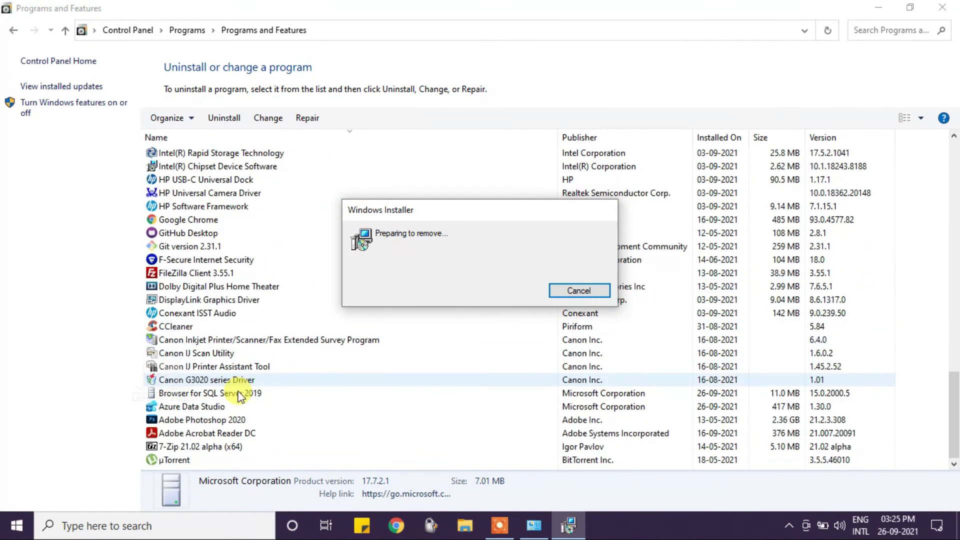
scroll(239, 397, up, 20)
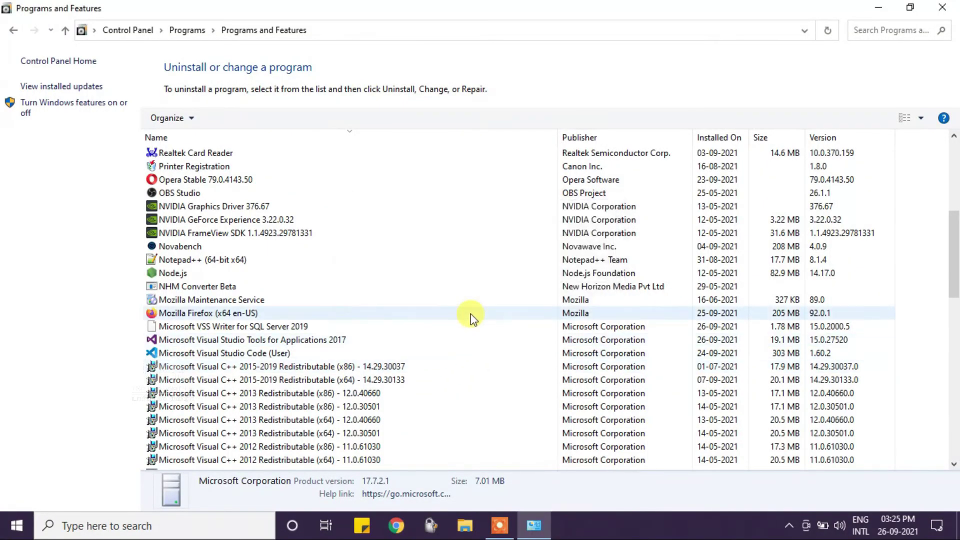
scroll(279, 420, down, 1)
scroll(298, 418, up, 2)
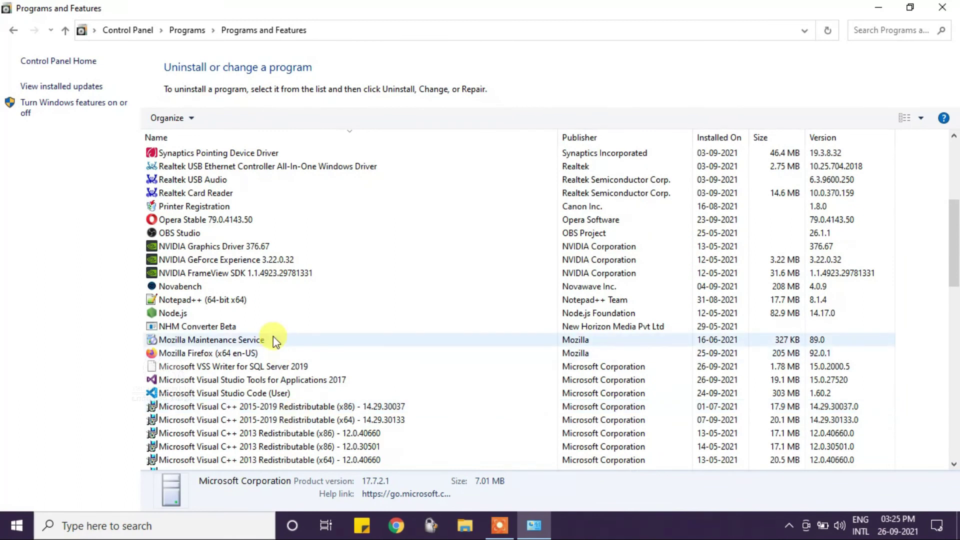
scroll(273, 336, up, 4)
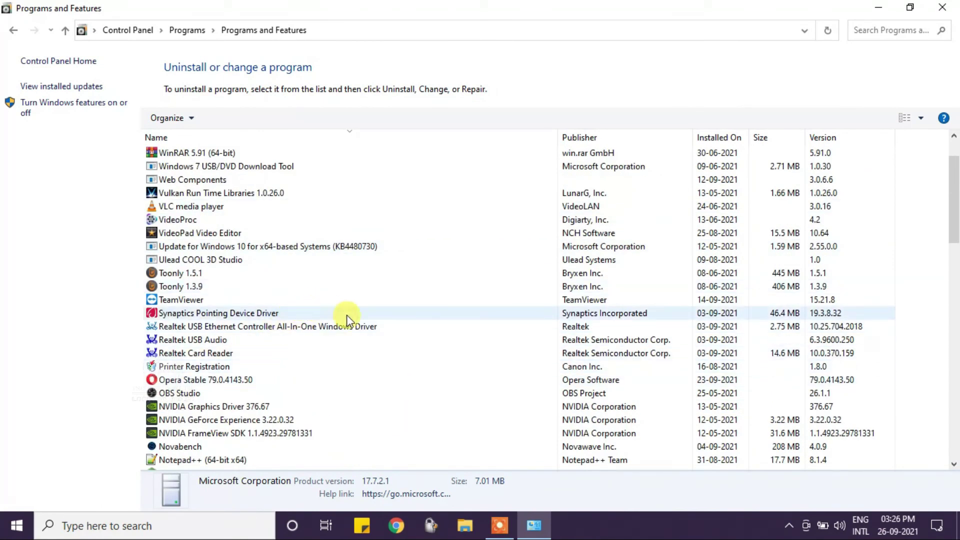
scroll(340, 315, up, 1)
scroll(238, 300, up, 1)
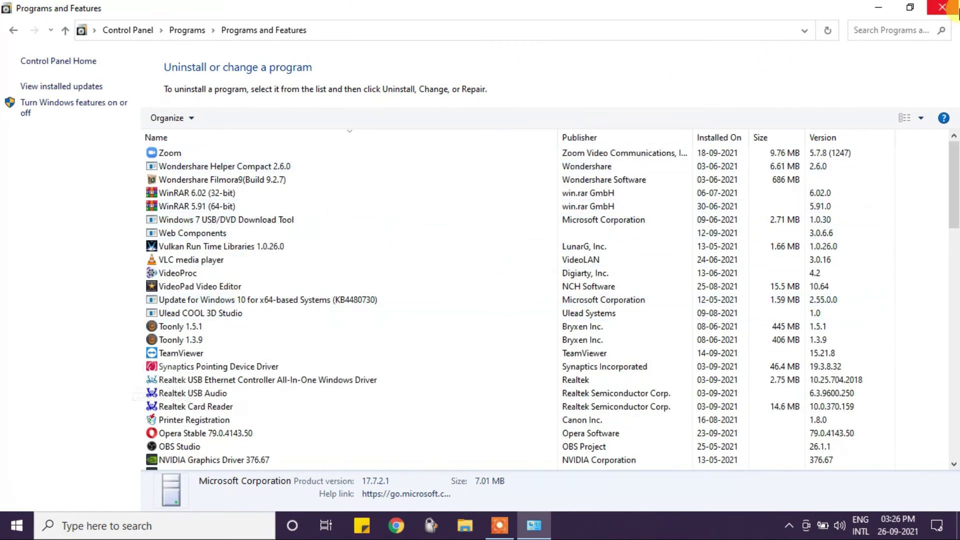
click(955, 9)
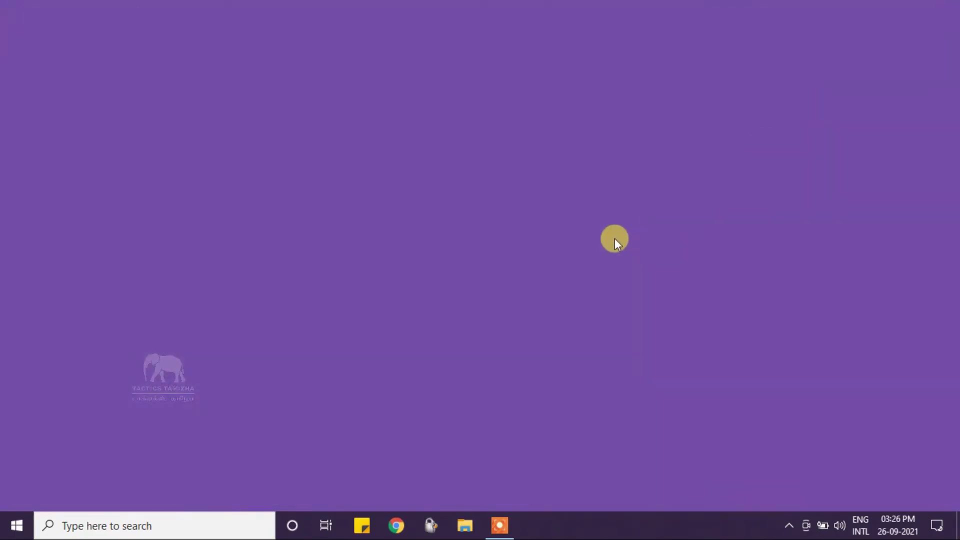
Search Windows for "serv", open the Services console, and sort the services by name in descending order
click(206, 526)
text(serv)
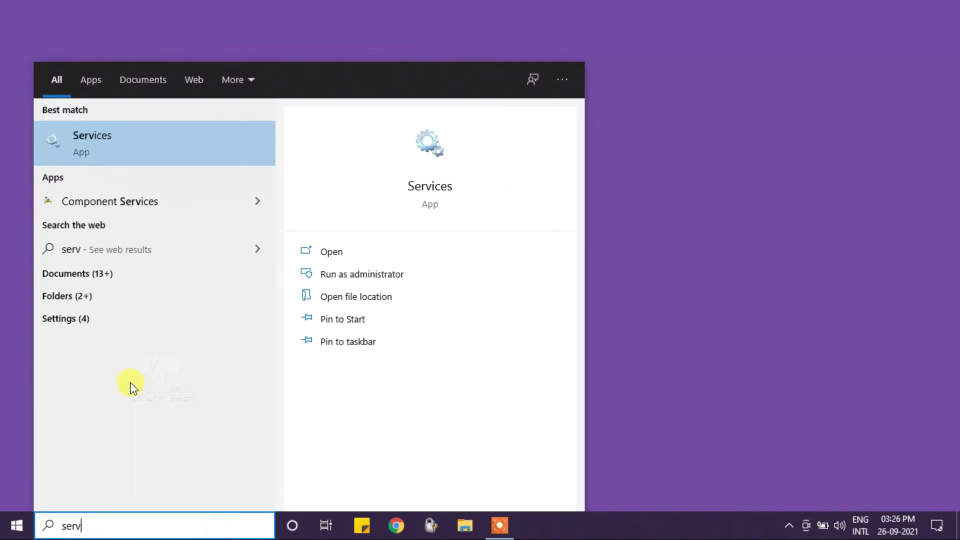
click(139, 146)
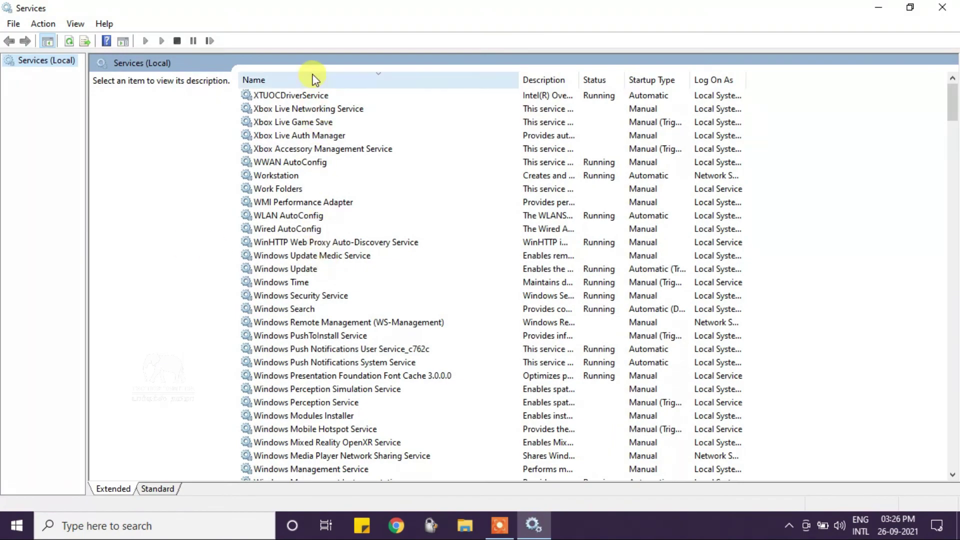
click(315, 79)
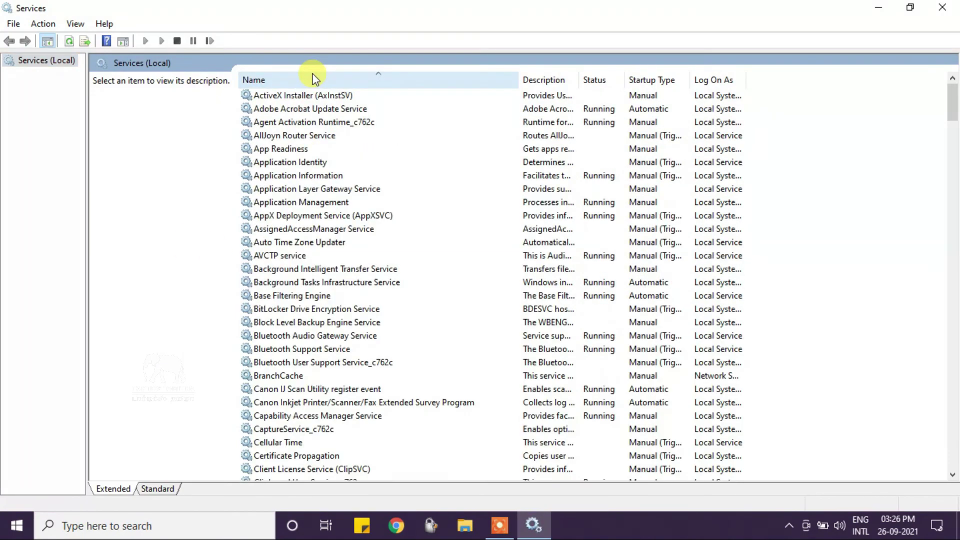
click(313, 79)
Check the services whose names start with S for leftover SQL Server services, and close the Services console
scroll(289, 237, down, 13)
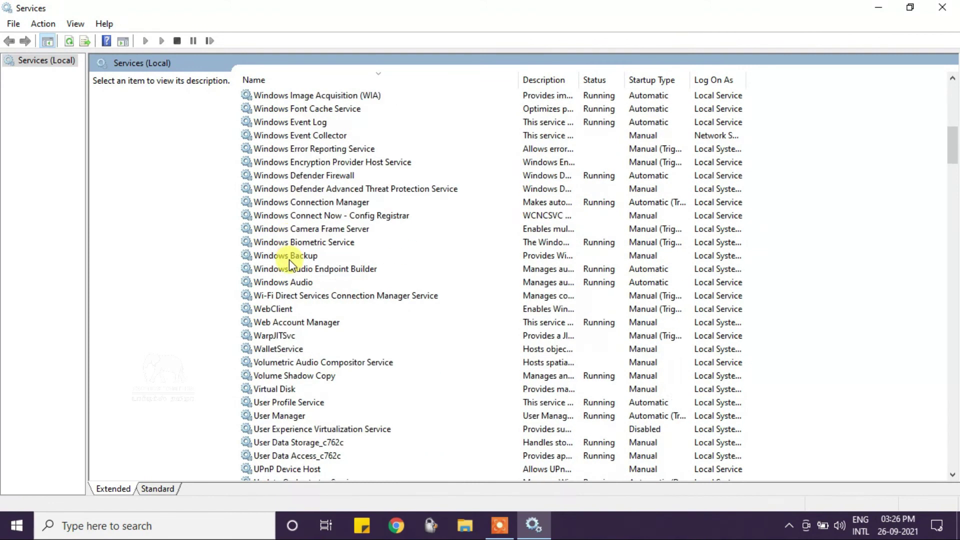
scroll(288, 284, down, 7)
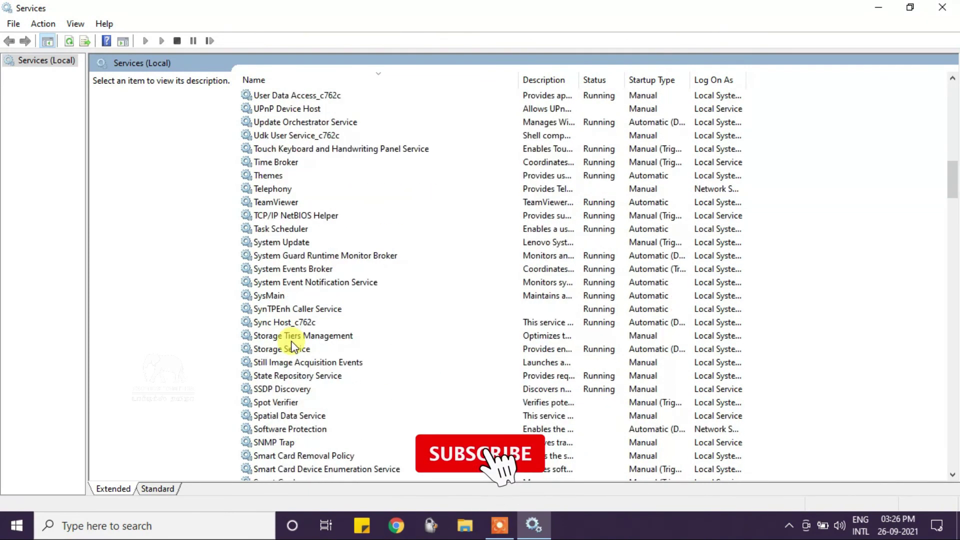
click(273, 270)
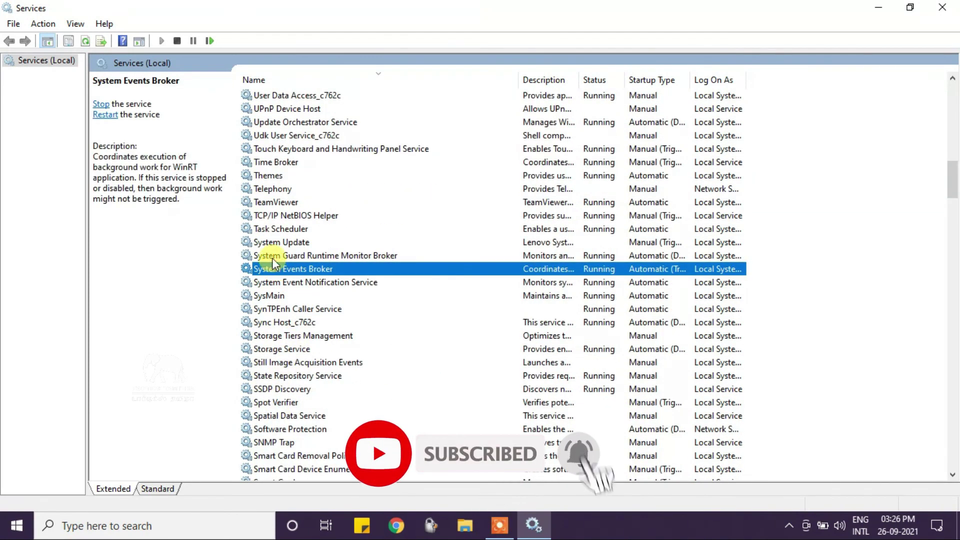
click(272, 245)
scroll(263, 356, down, 4)
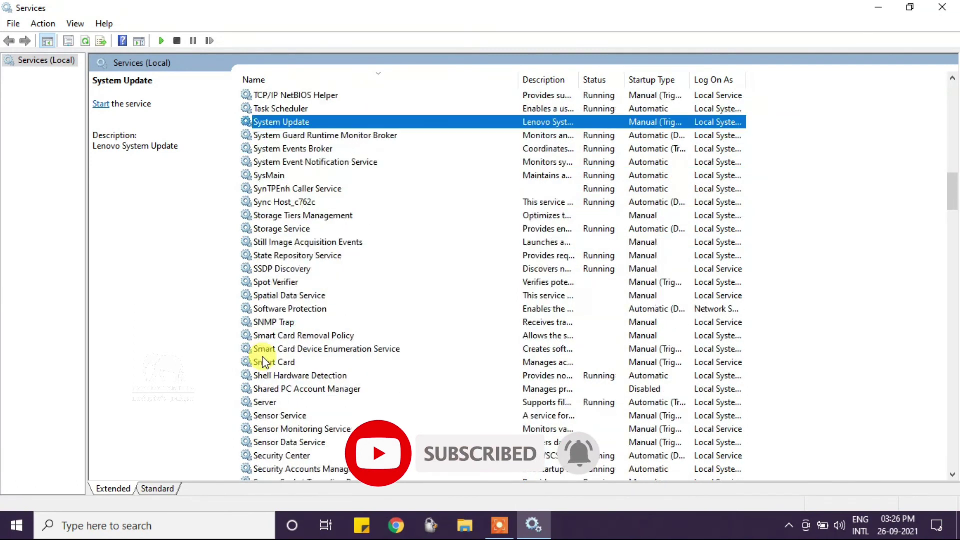
scroll(263, 360, down, 1)
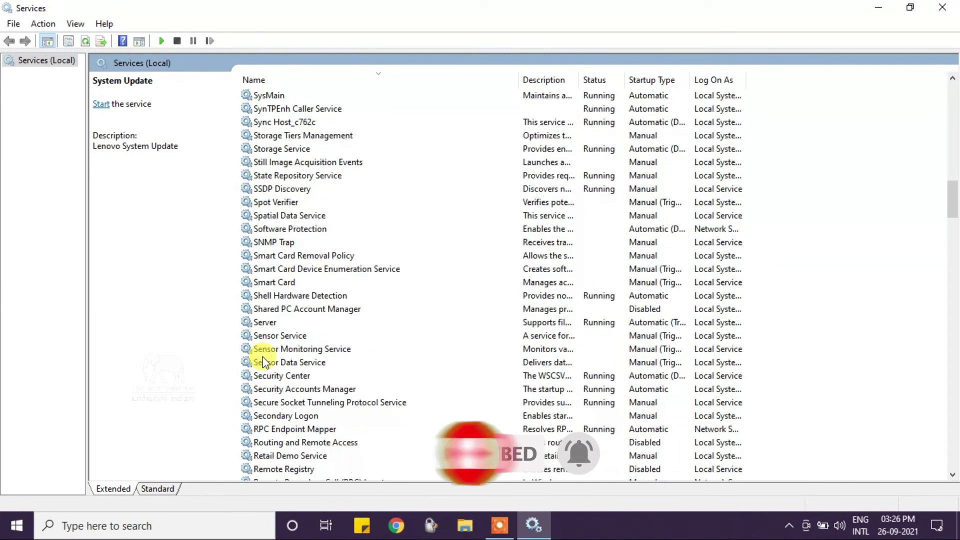
click(257, 417)
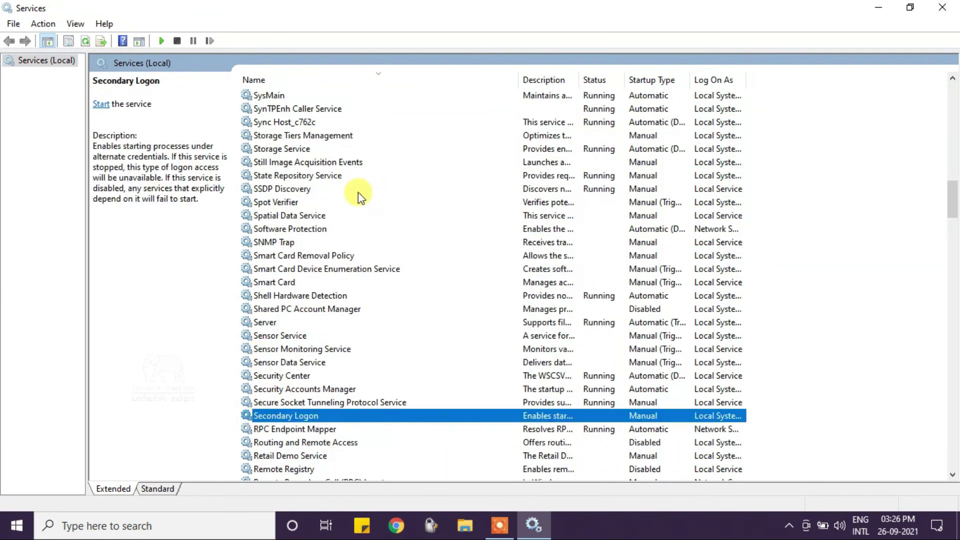
click(367, 336)
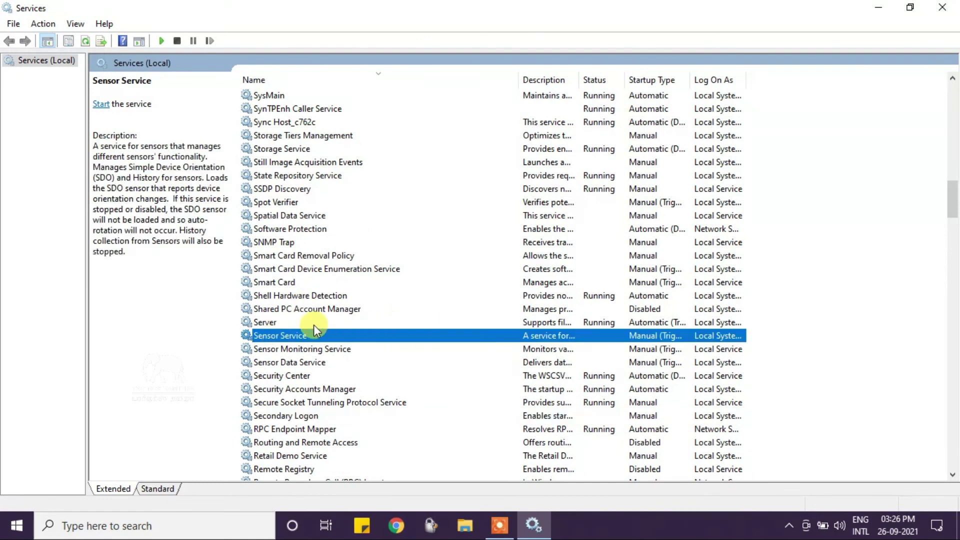
click(257, 322)
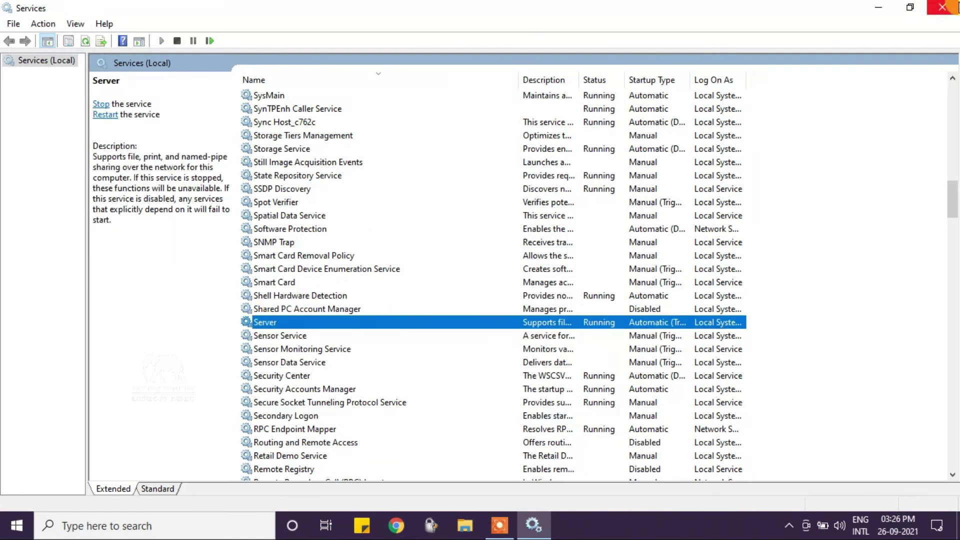
click(949, 6)
Refresh the desktop and display the Windows power options
right_click(367, 182)
click(415, 221)
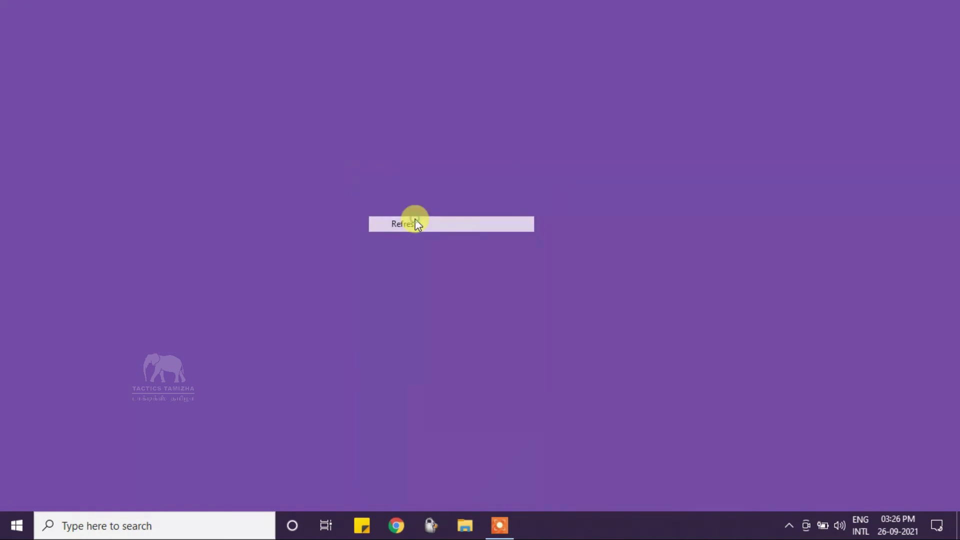
click(16, 524)
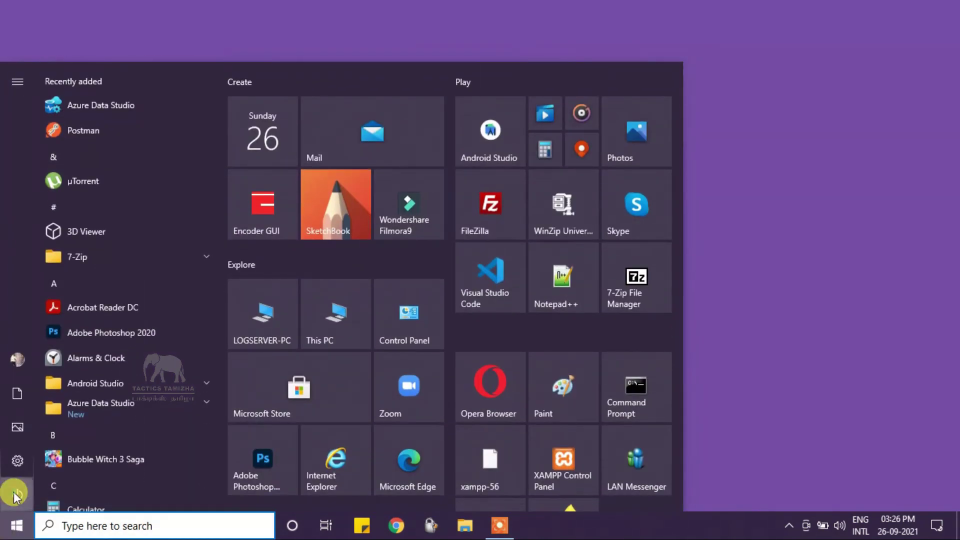
mouse_move(41, 484)
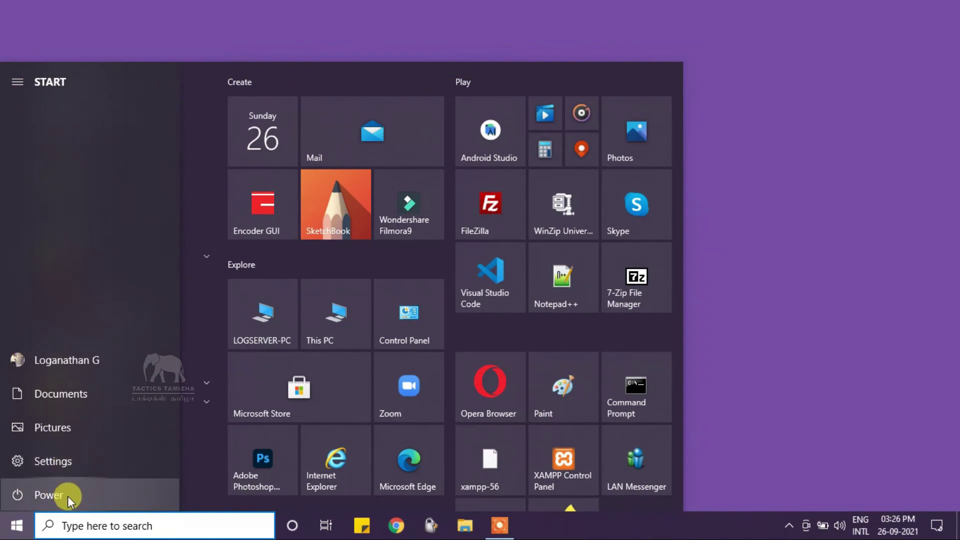
click(93, 493)
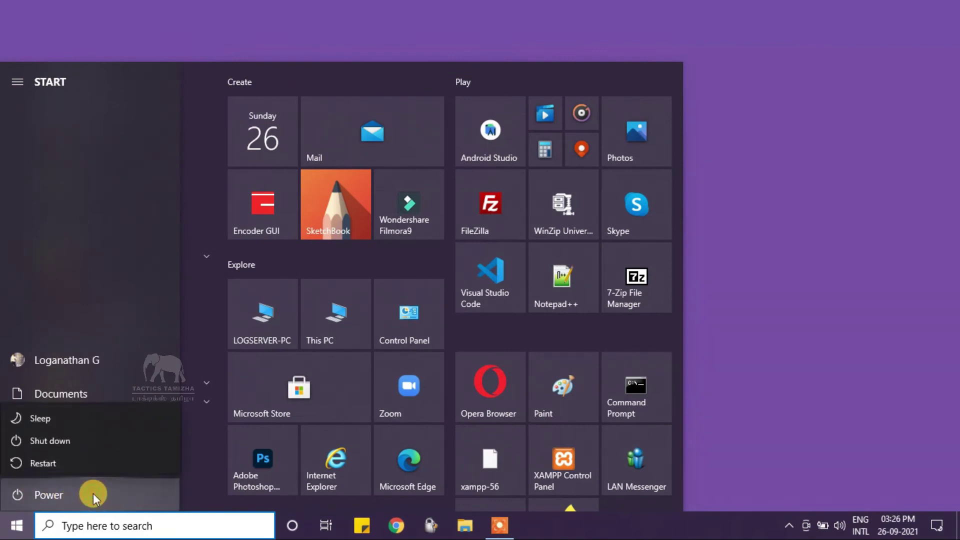